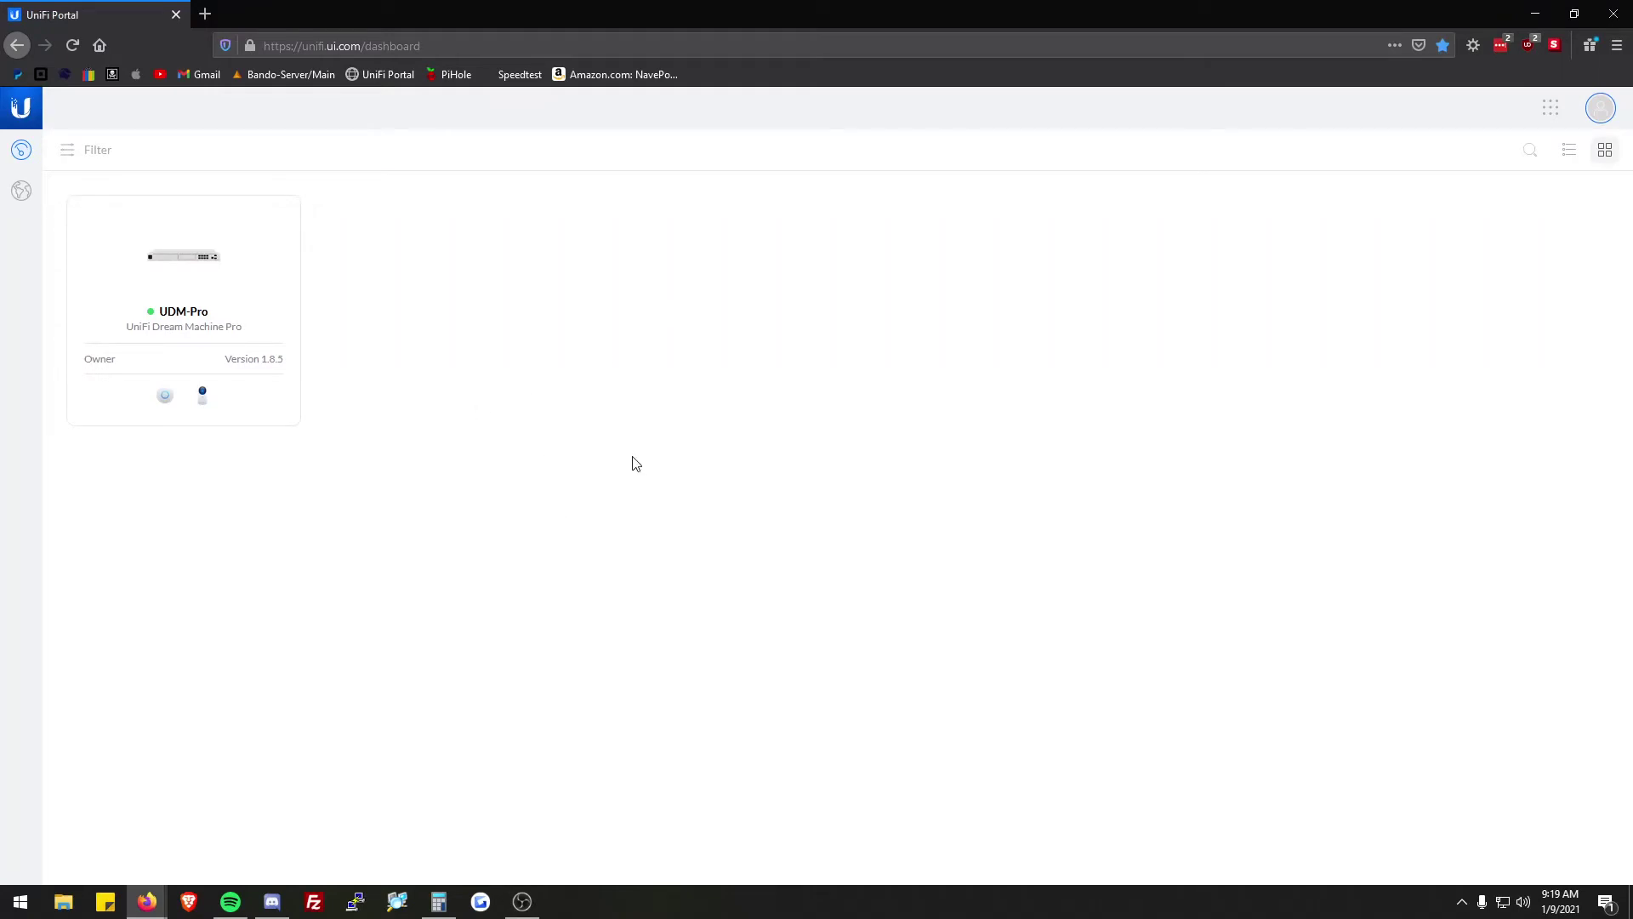
- Open the UDM-Pro dashboard, showing 100% internet uptime, 22 clients and WiFi experience
{"action": "left_click", "coordinate": [294, 332]}
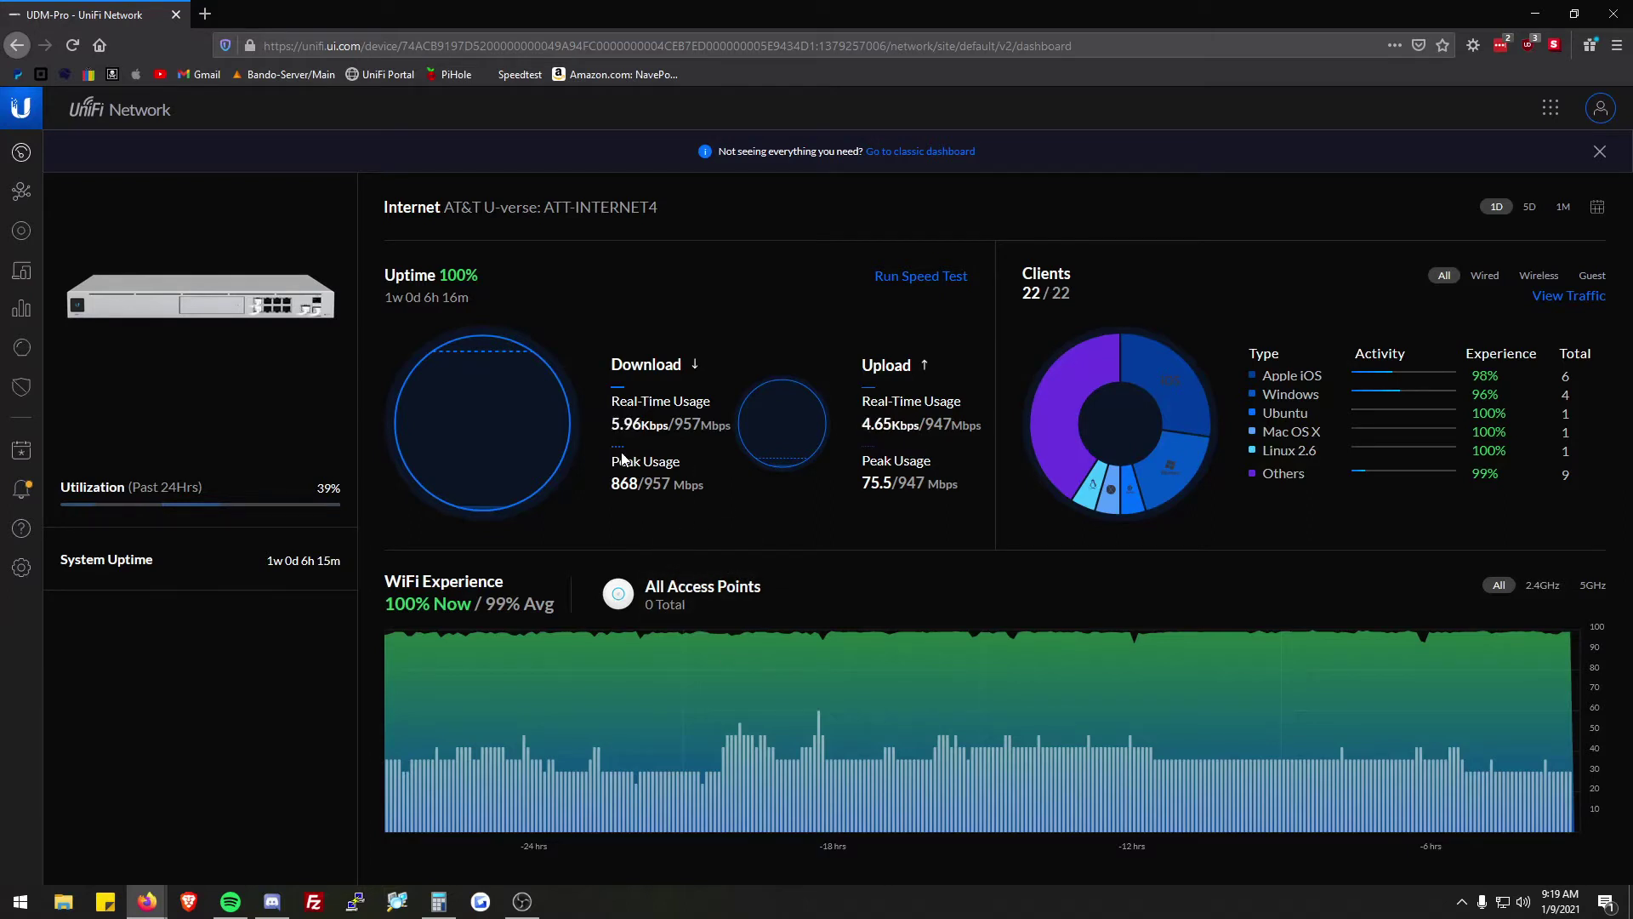
{"action": "scroll", "coordinate": [621, 459], "scroll_direction": "down", "scroll_amount": 1}
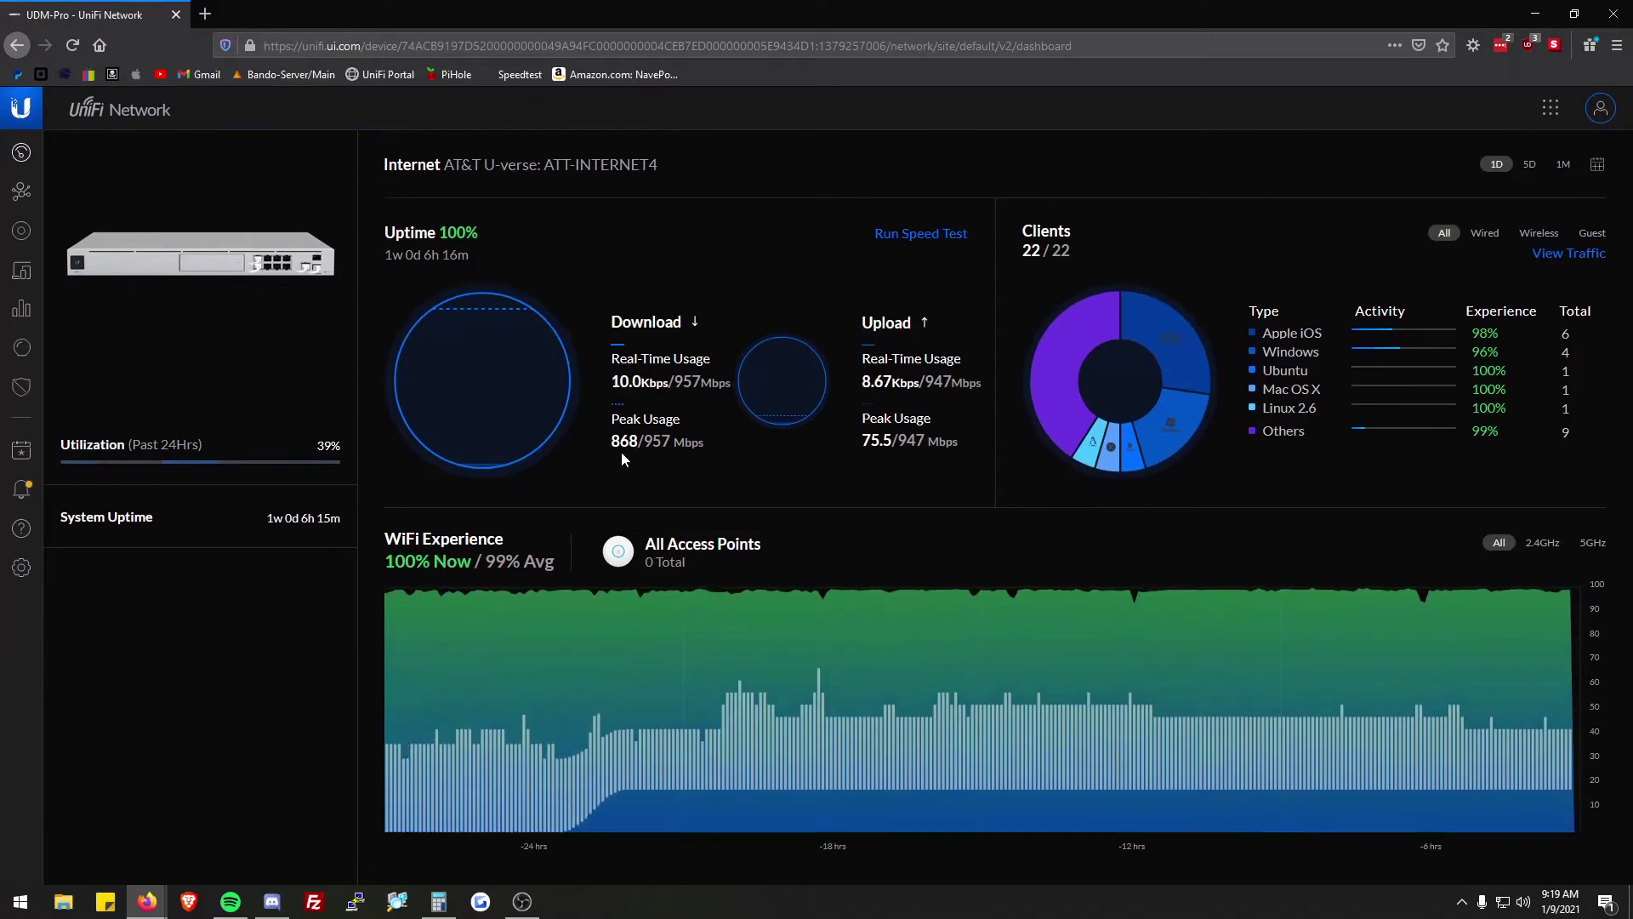
- Adopt the pending U6-Lite:72e3 access point from the Devices list
{"action": "left_click", "coordinate": [28, 242]}
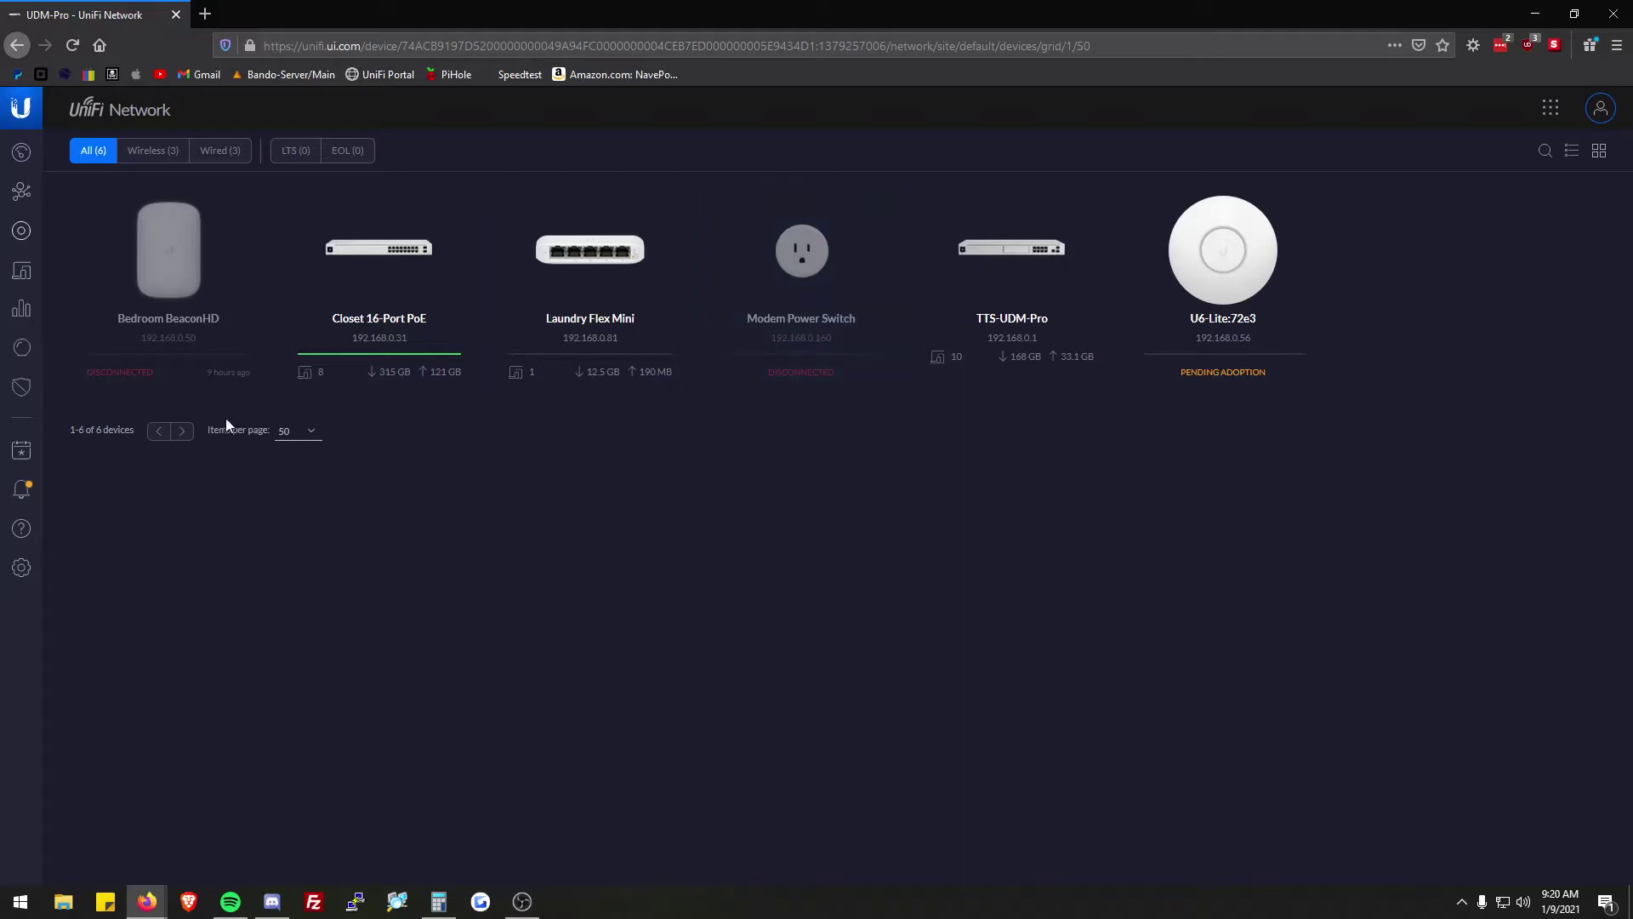
{"action": "left_click", "coordinate": [1198, 332]}
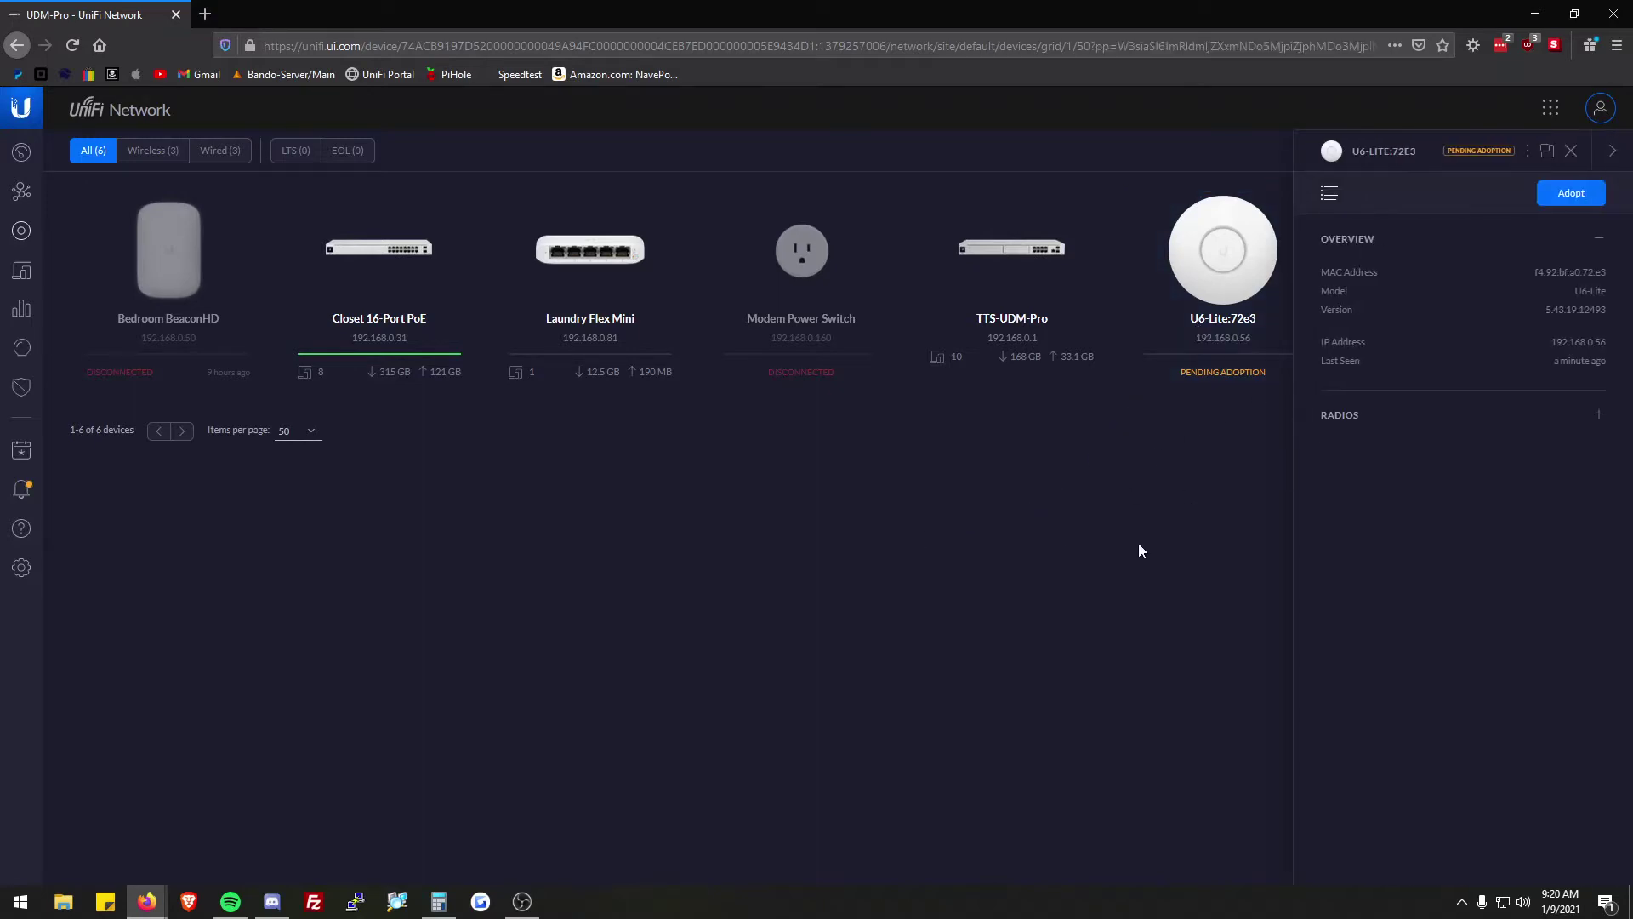
{"action": "left_click", "coordinate": [1571, 193]}
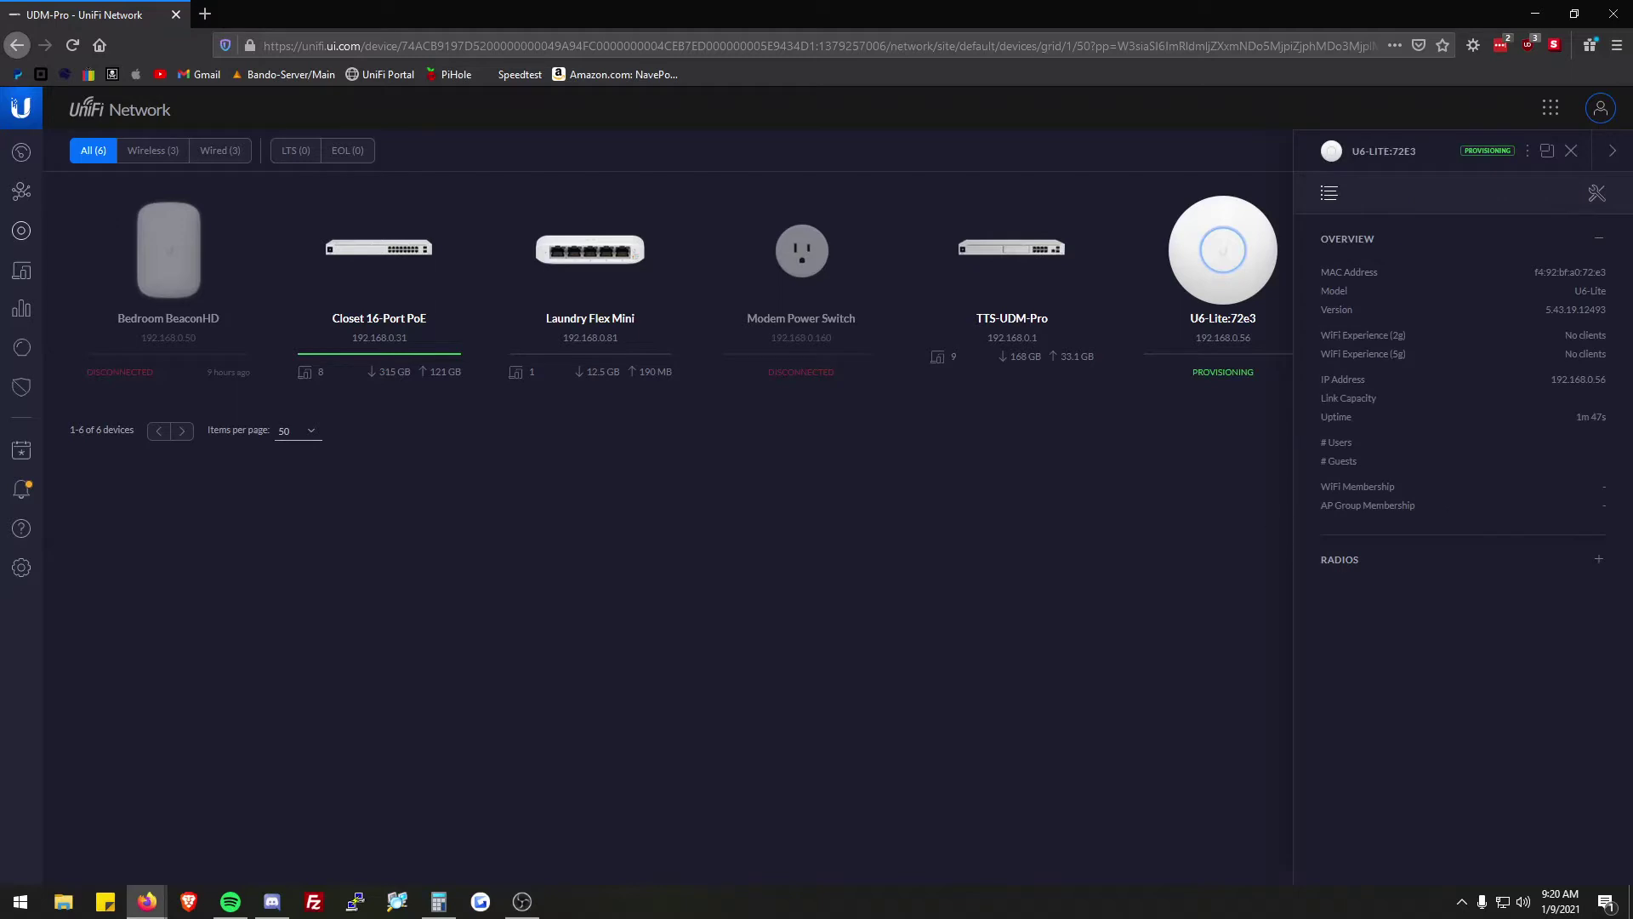
{"action": "left_click", "coordinate": [1612, 151]}
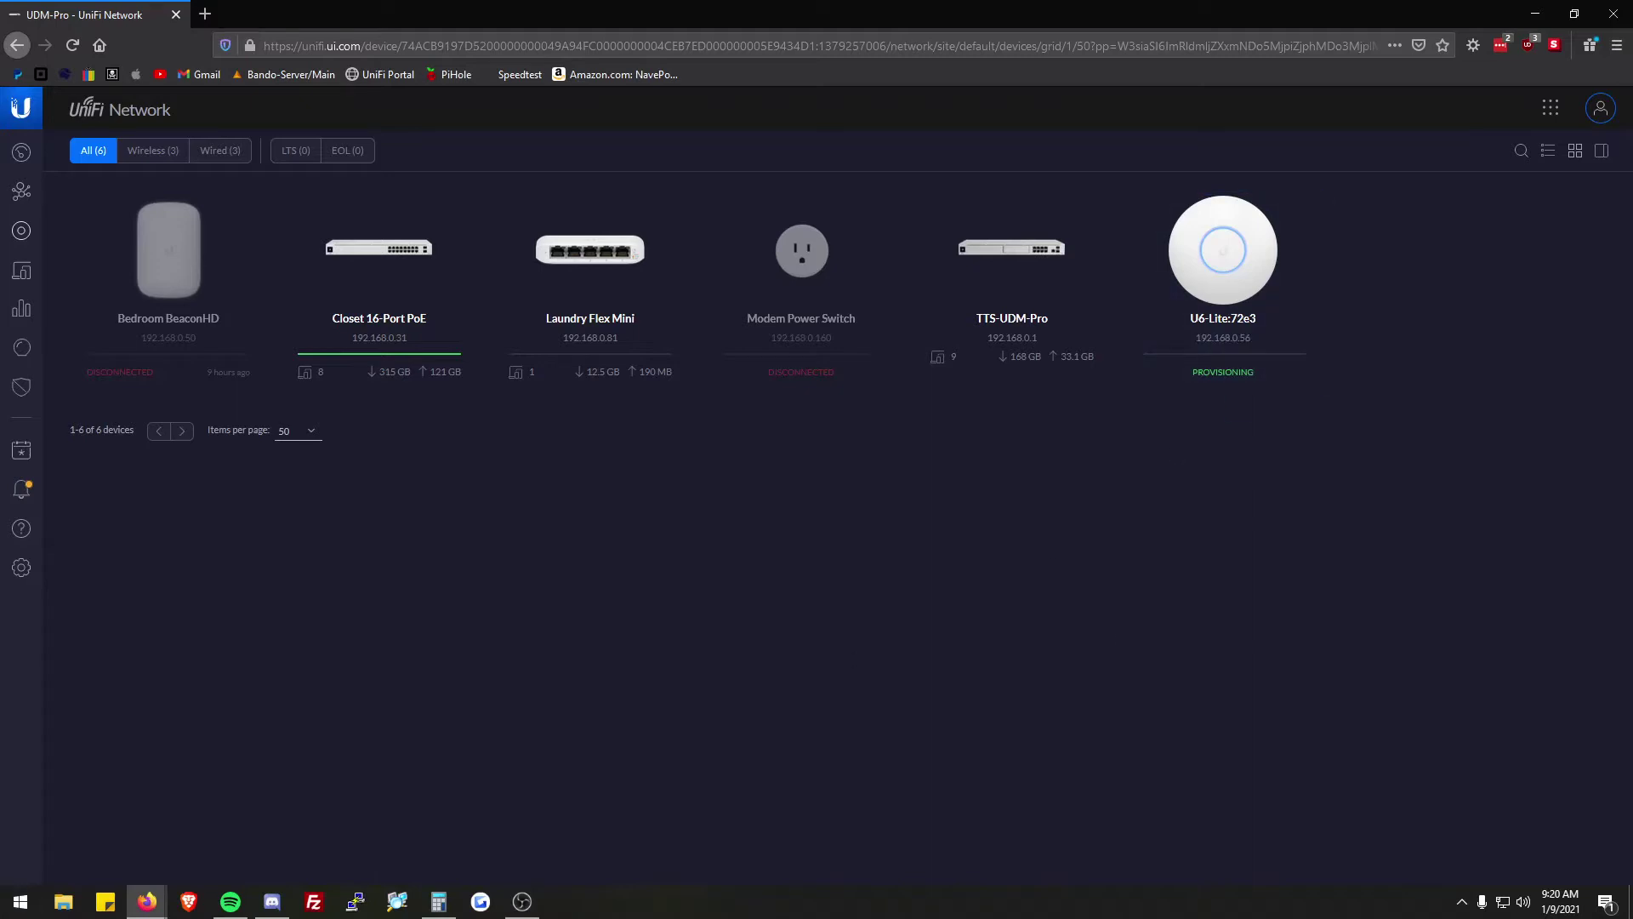
- View the connected U6-Lite:72e3's details: IP 192.168.0.56, firmware 5.43.19.12493
{"action": "key", "text": "alt+Tab"}
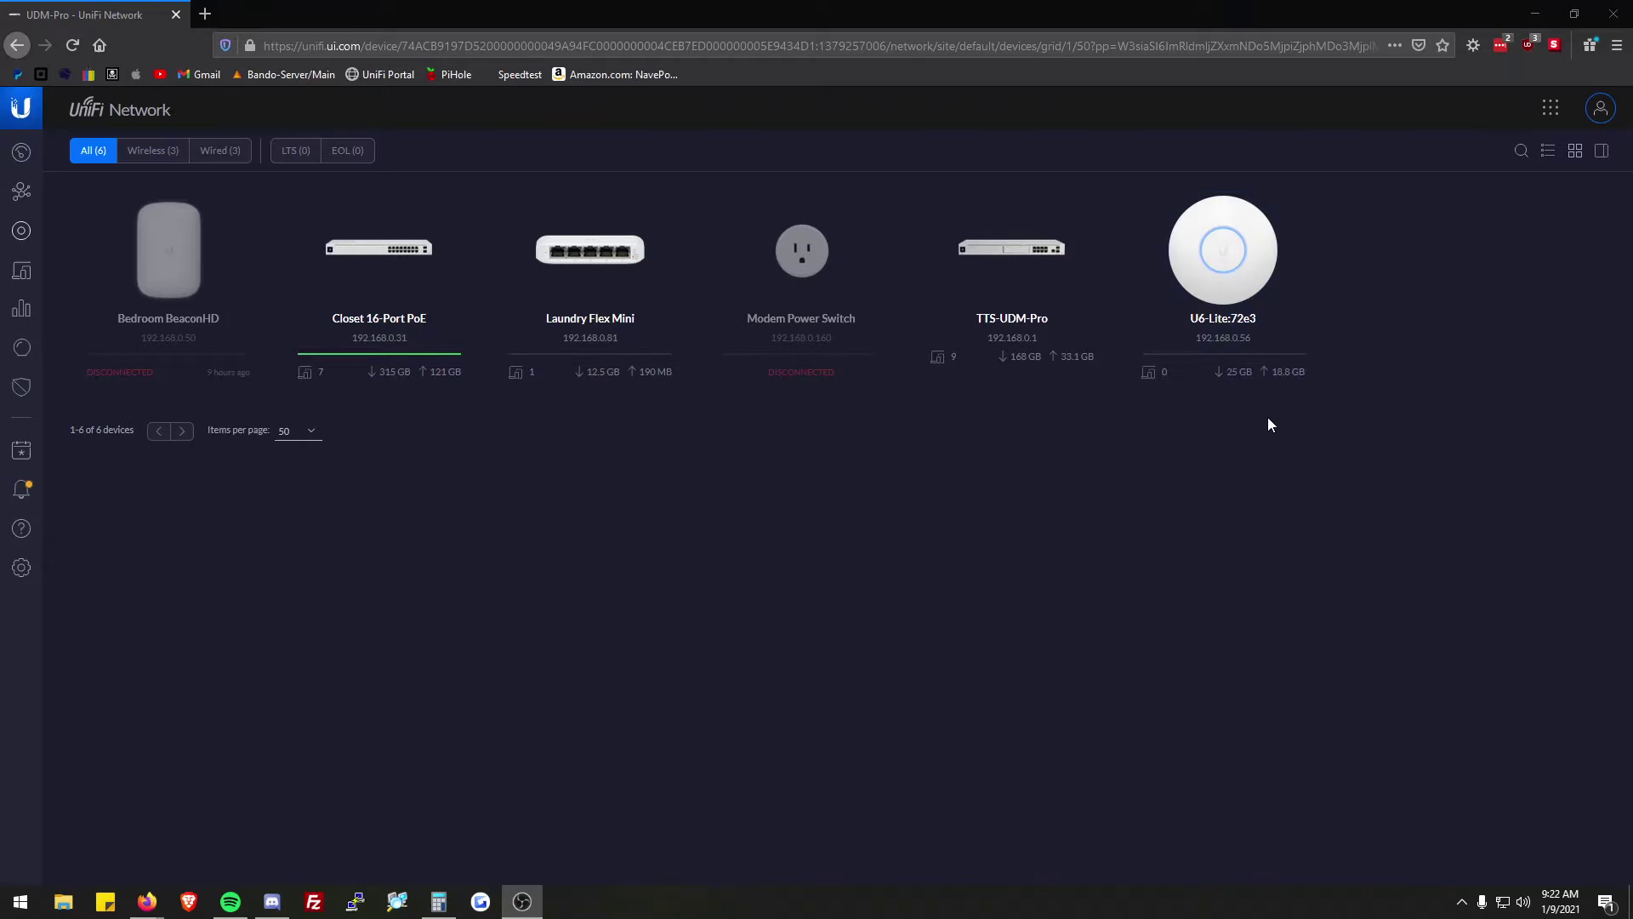
{"action": "left_click", "coordinate": [1255, 272]}
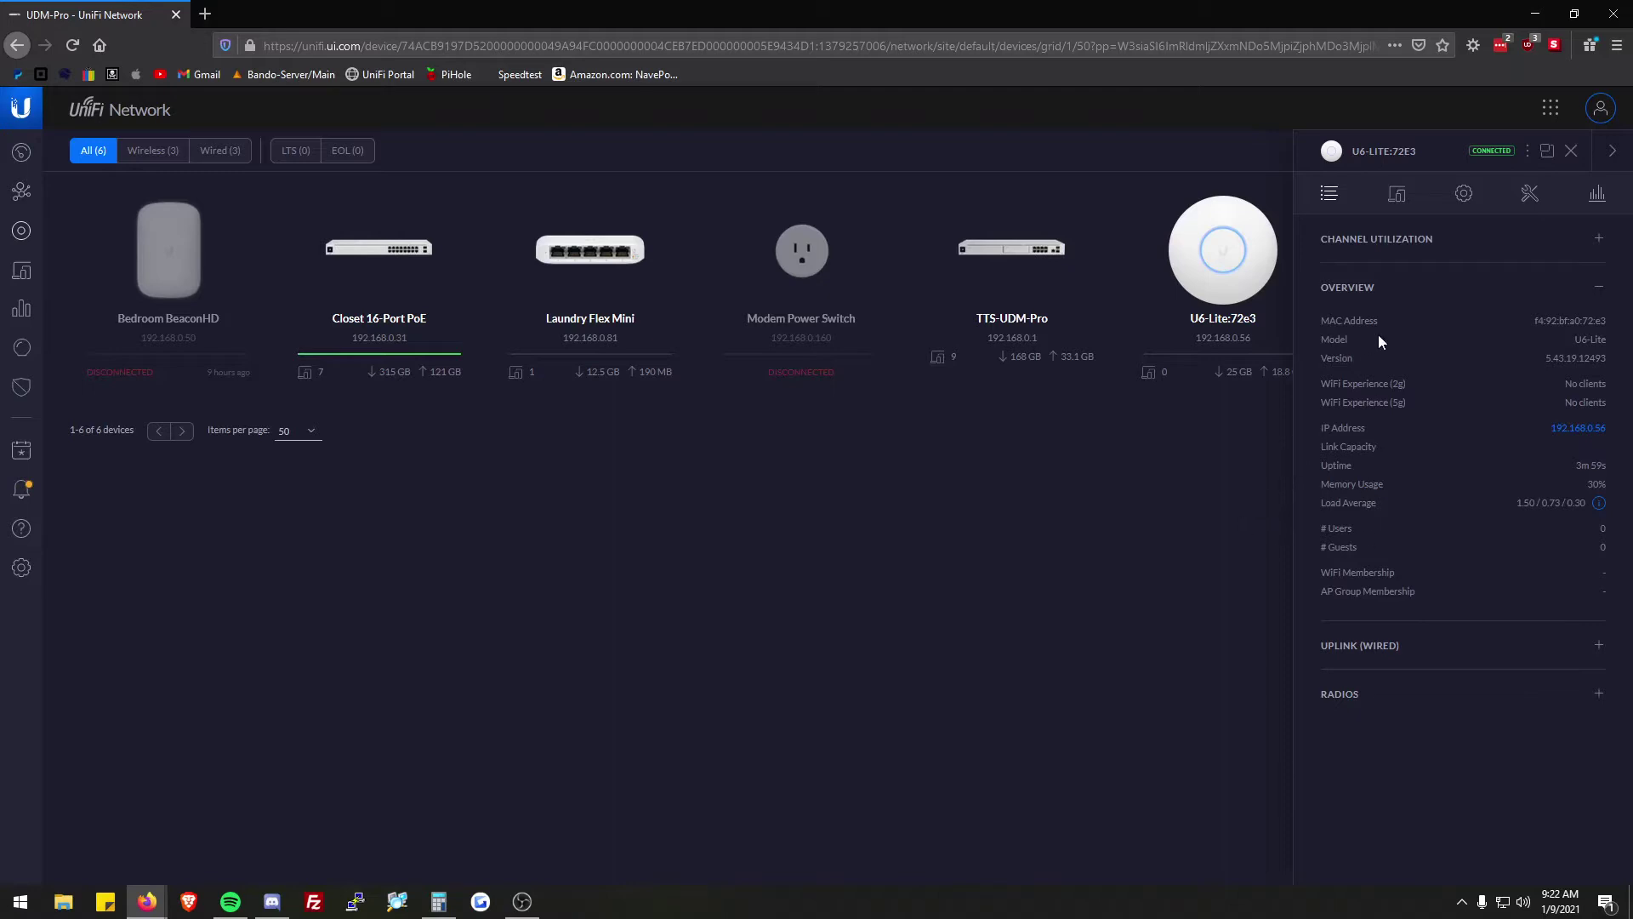
- Save the alias 'U6-Lite Main AP' and show its HT20/HE40 radio settings
{"action": "left_click", "coordinate": [1397, 197]}
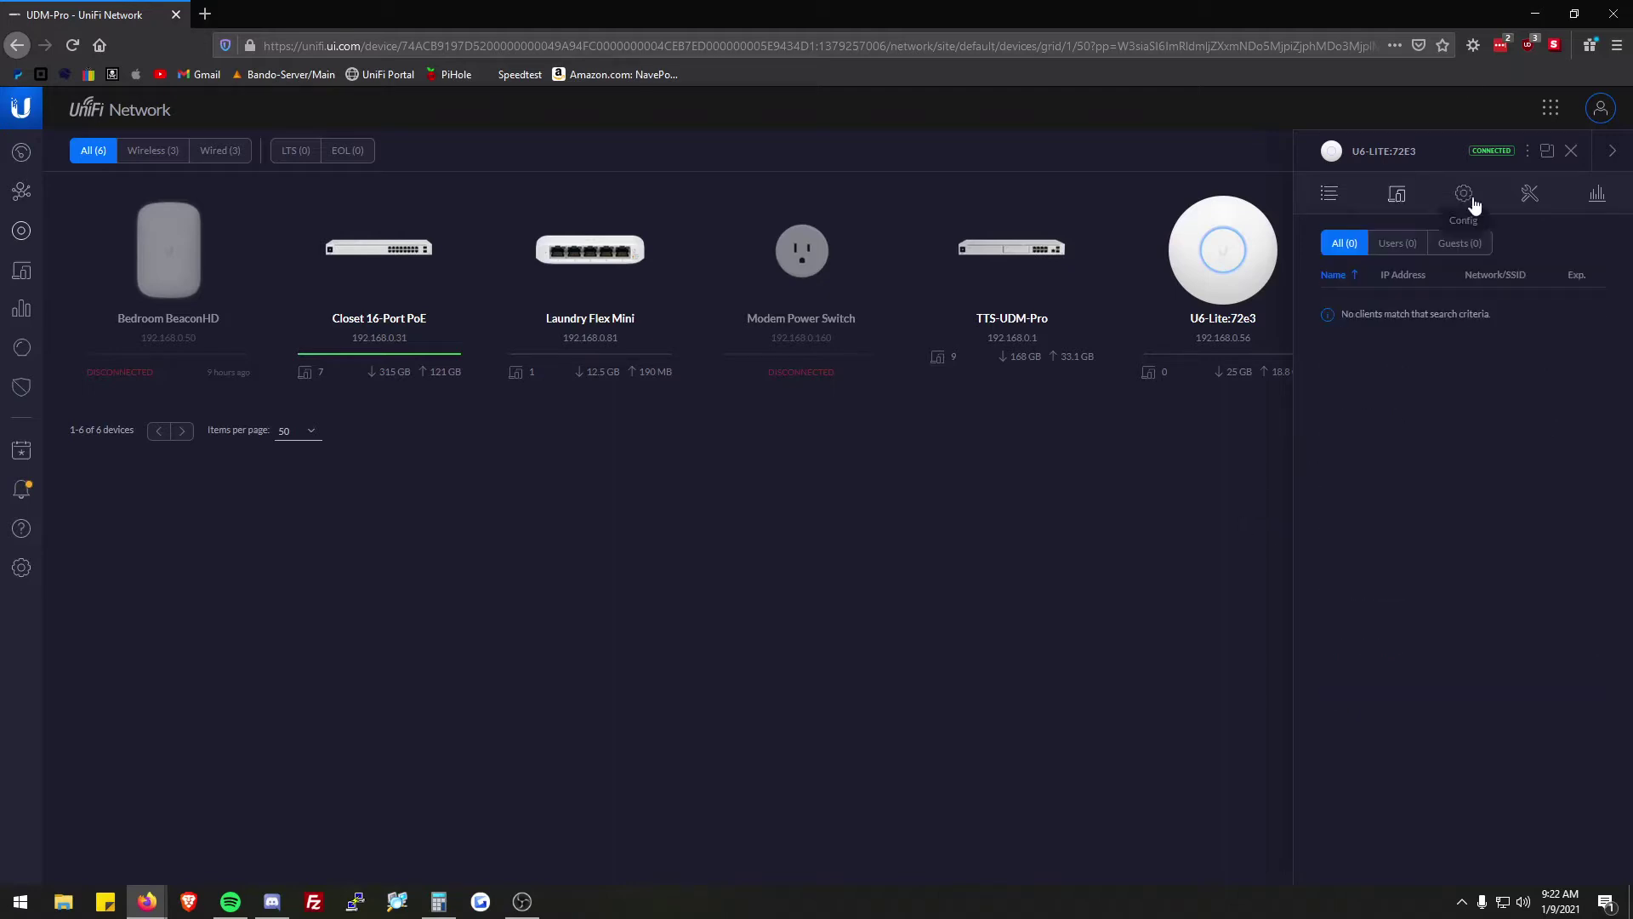
{"action": "left_click", "coordinate": [1464, 195]}
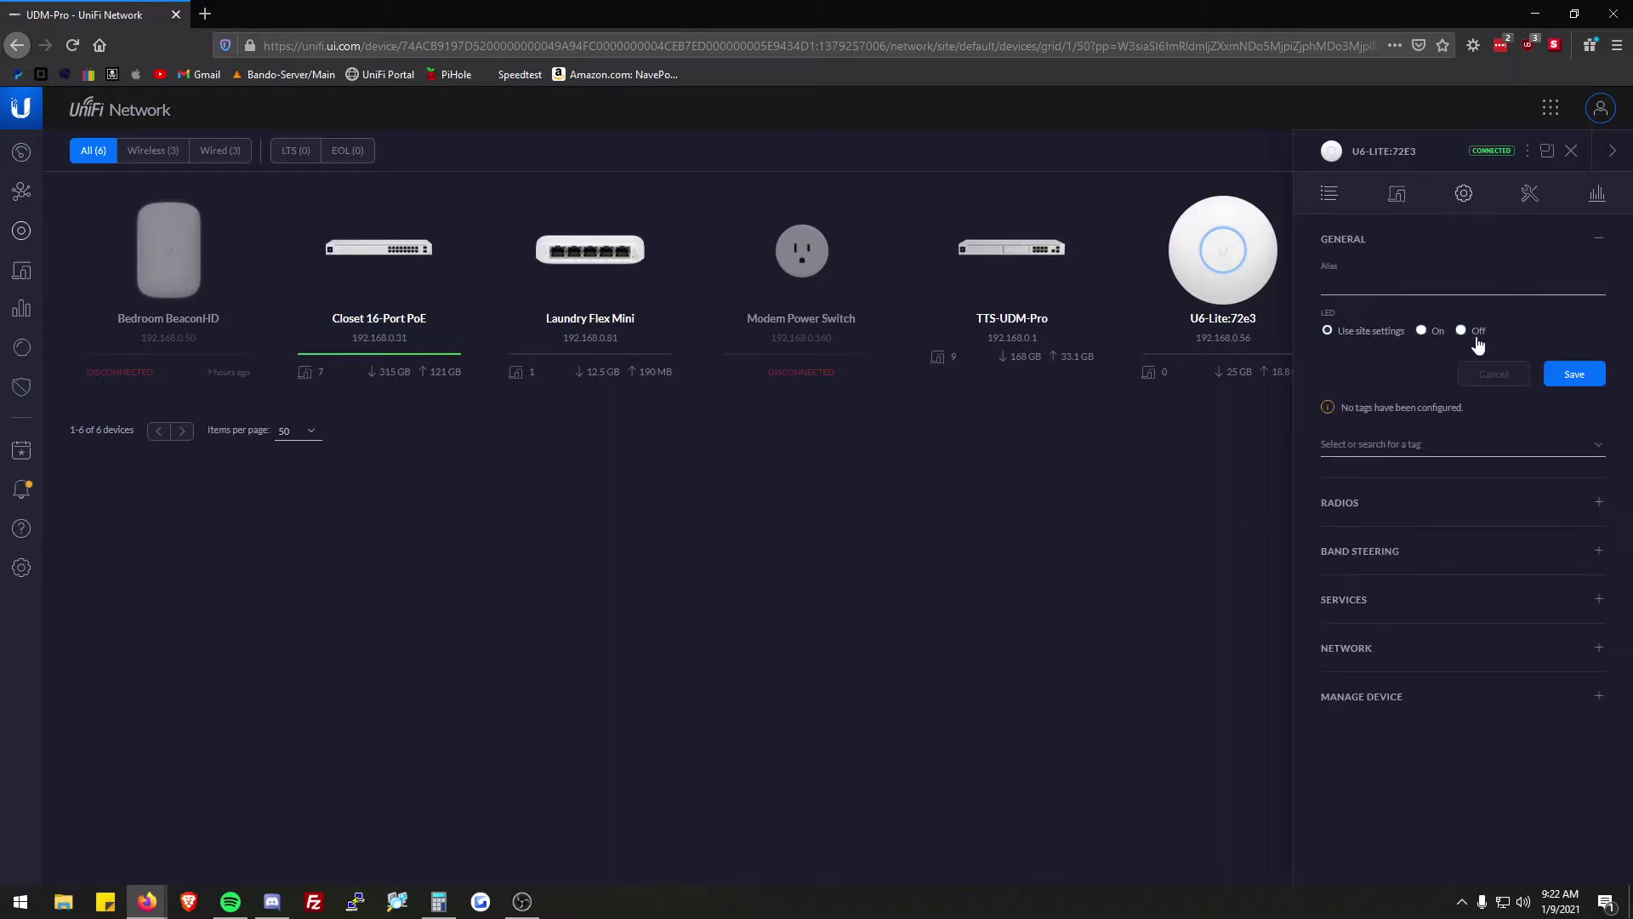
{"action": "left_click", "coordinate": [1377, 281]}
{"action": "type", "text": "U6-Lite Main AP"}
{"action": "left_click", "coordinate": [1573, 375]}
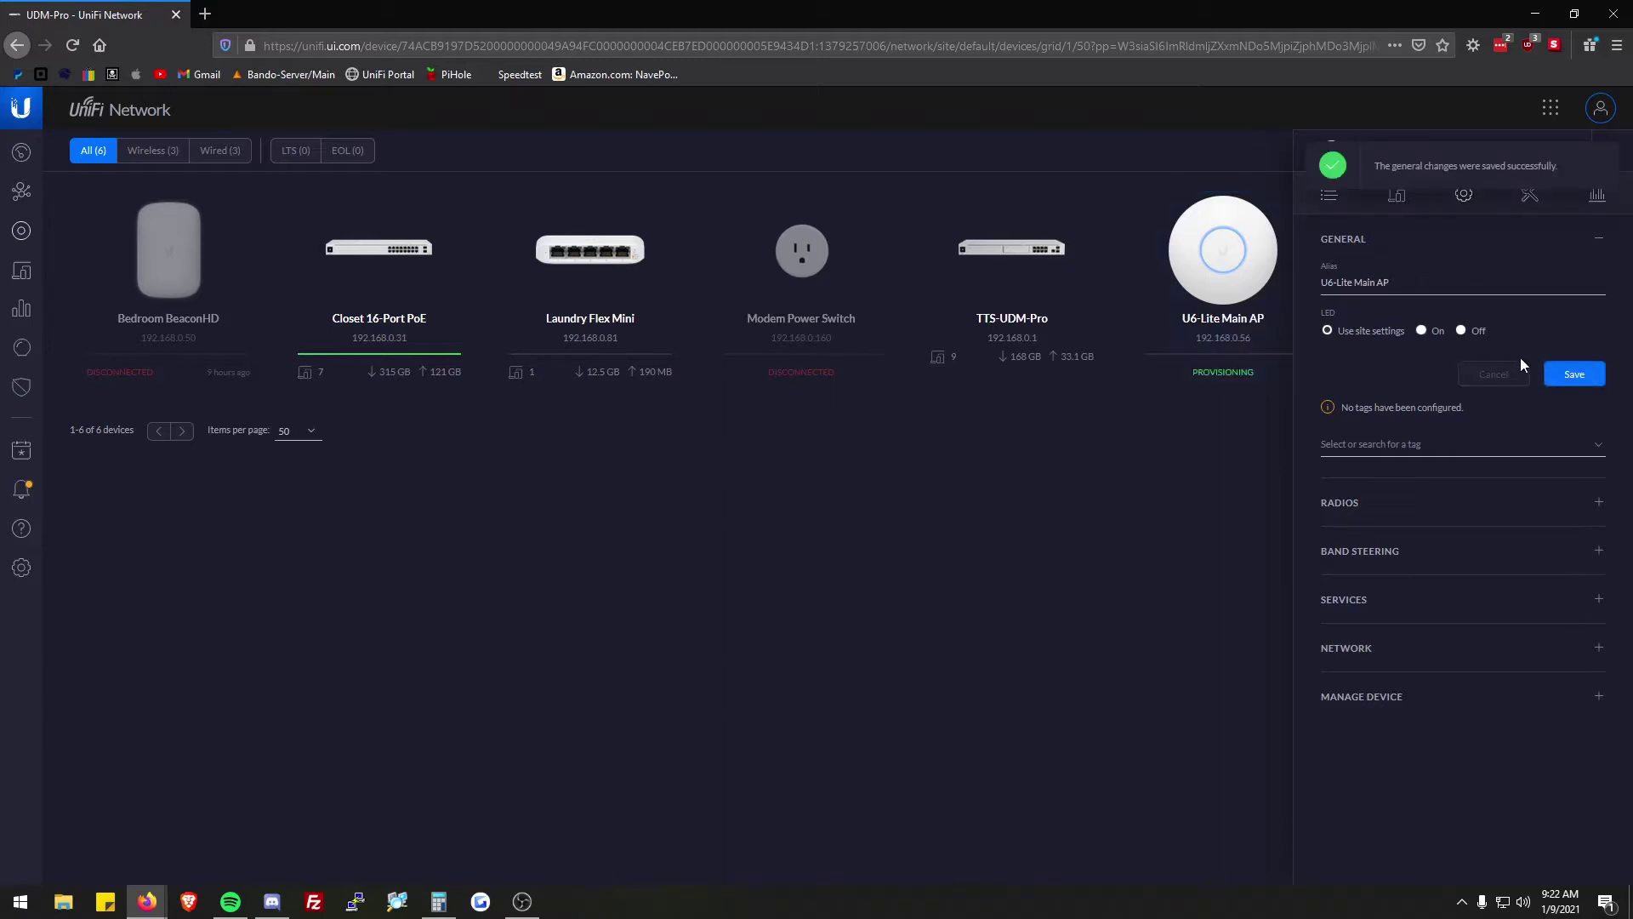
{"action": "left_click", "coordinate": [1432, 521]}
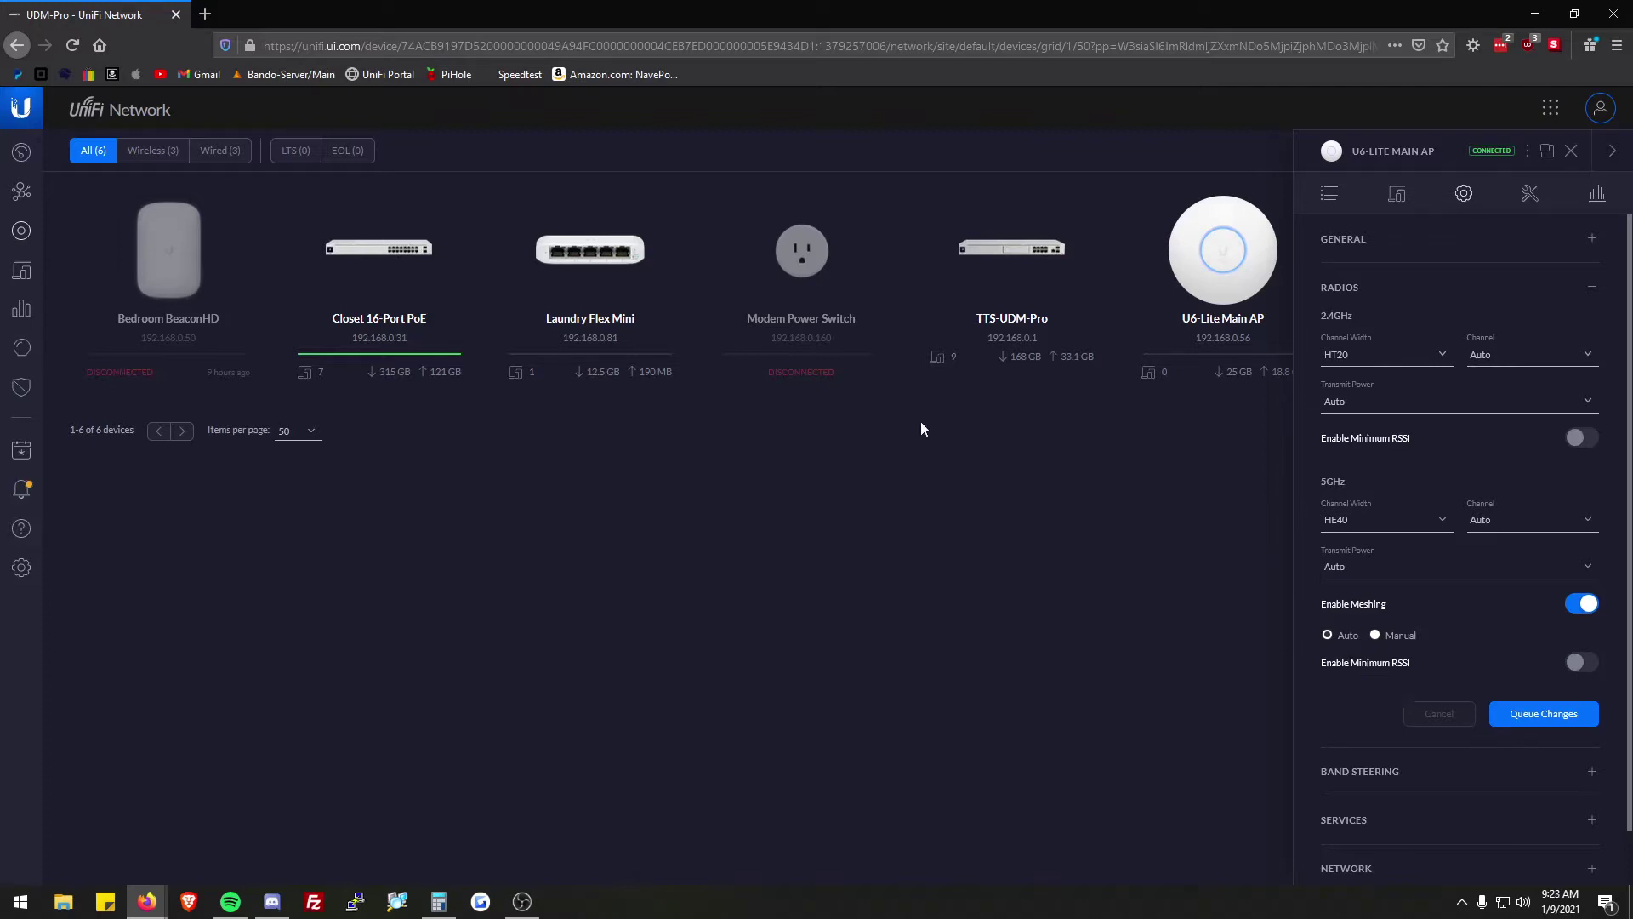
- Edit Bando_TTS's advanced options and try removing the U6-Lite AP group, dismissing the warning
{"action": "left_click", "coordinate": [23, 568]}
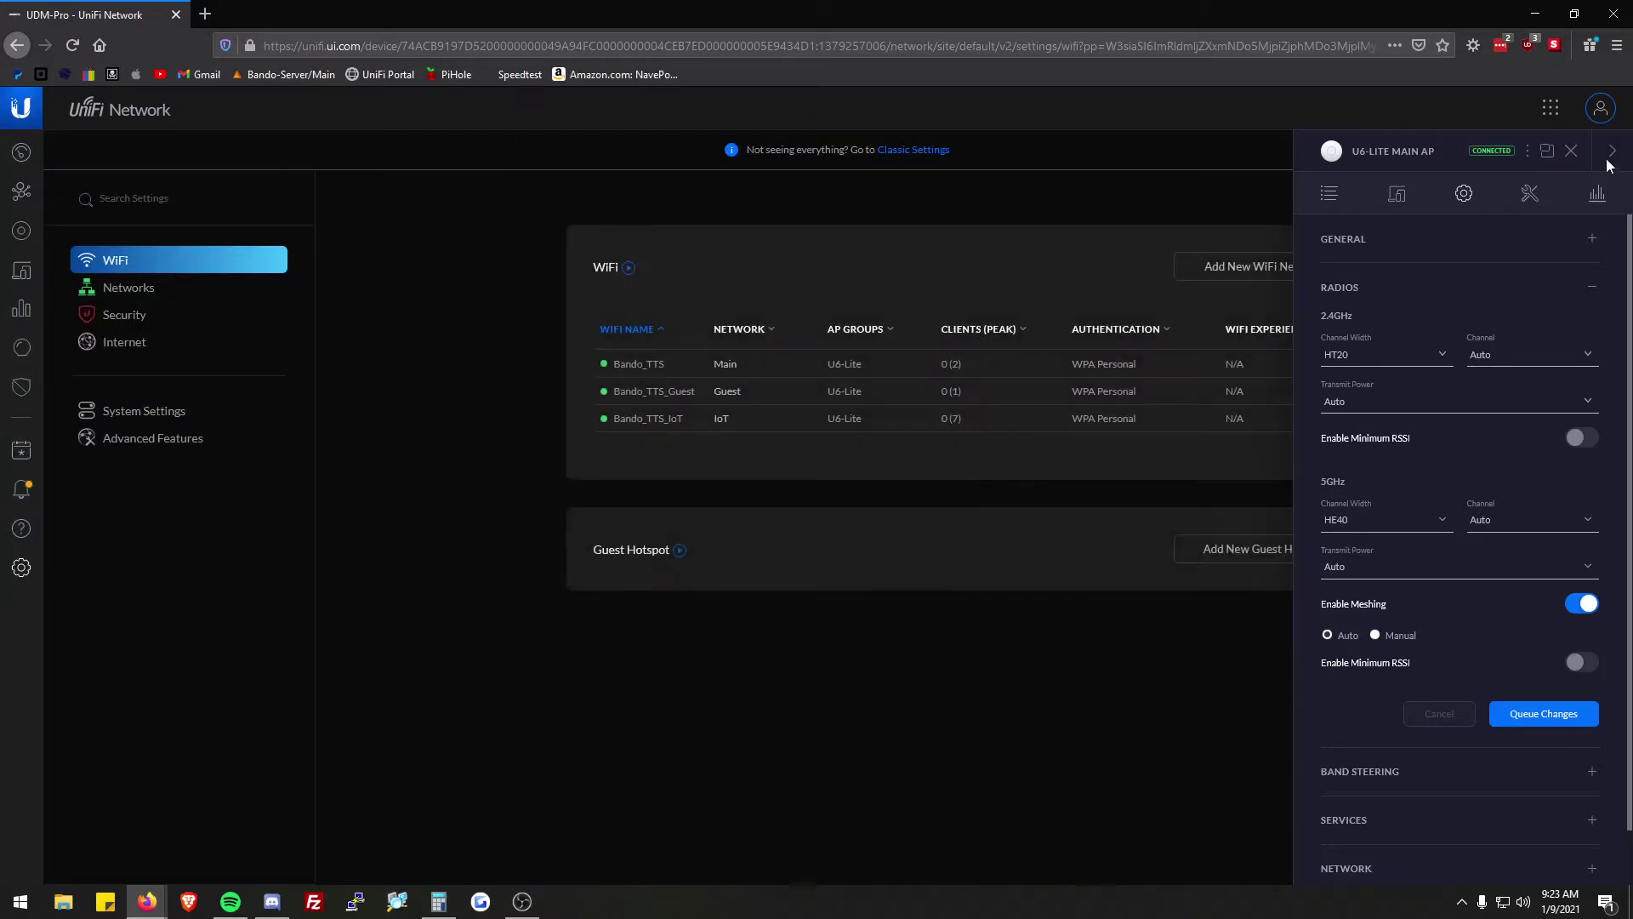
{"action": "left_click", "coordinate": [1571, 151]}
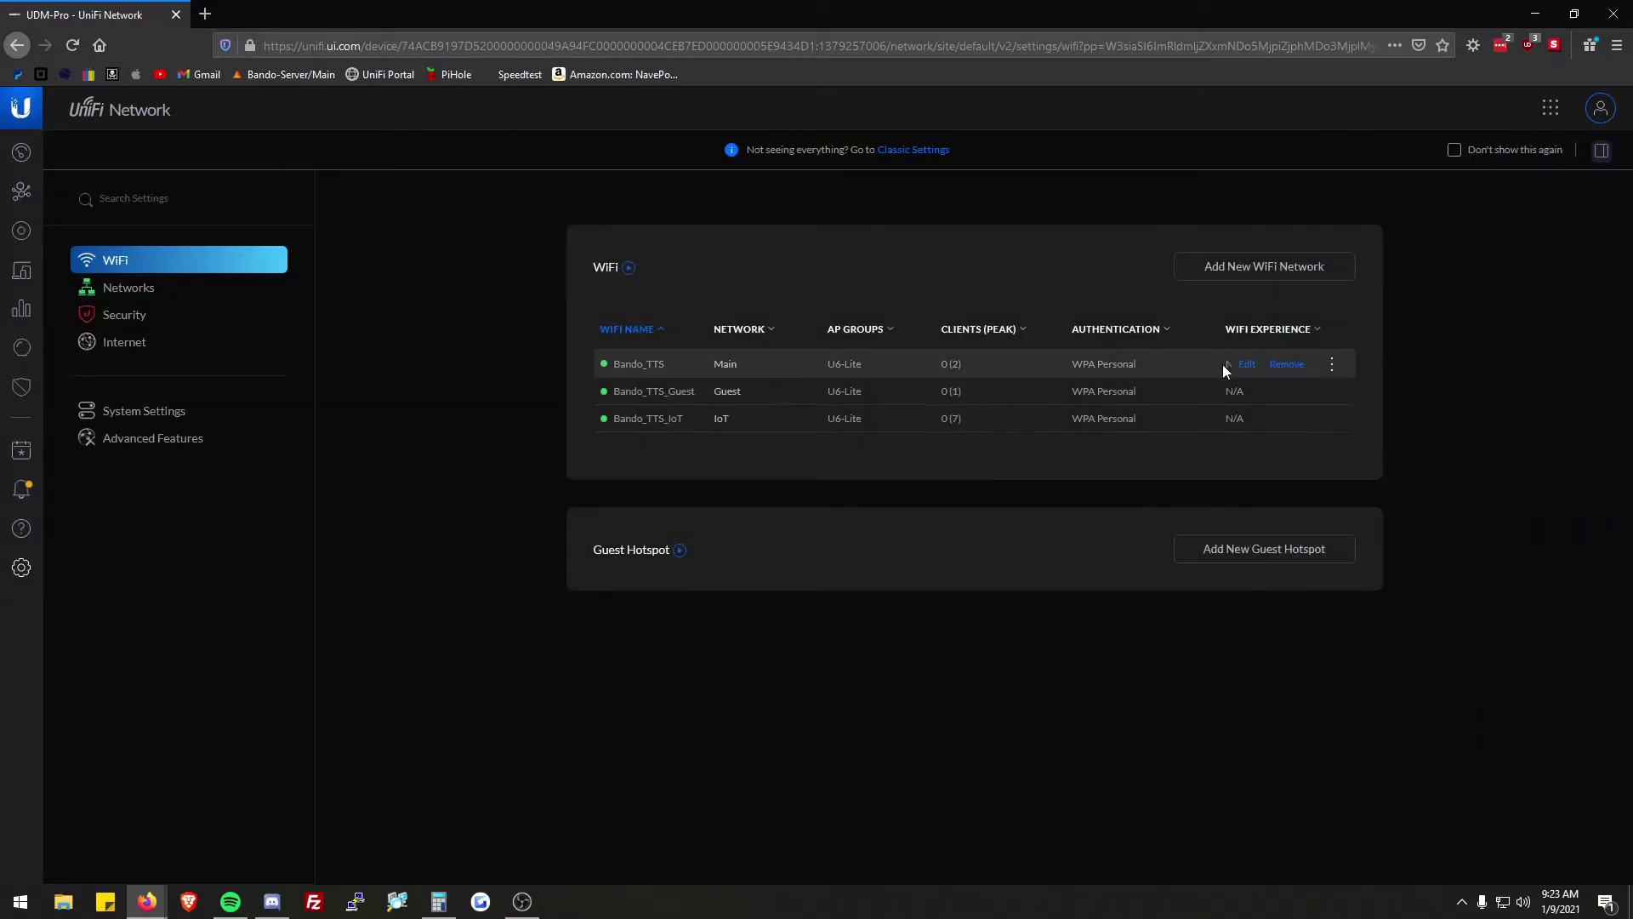
{"action": "left_click", "coordinate": [1250, 365]}
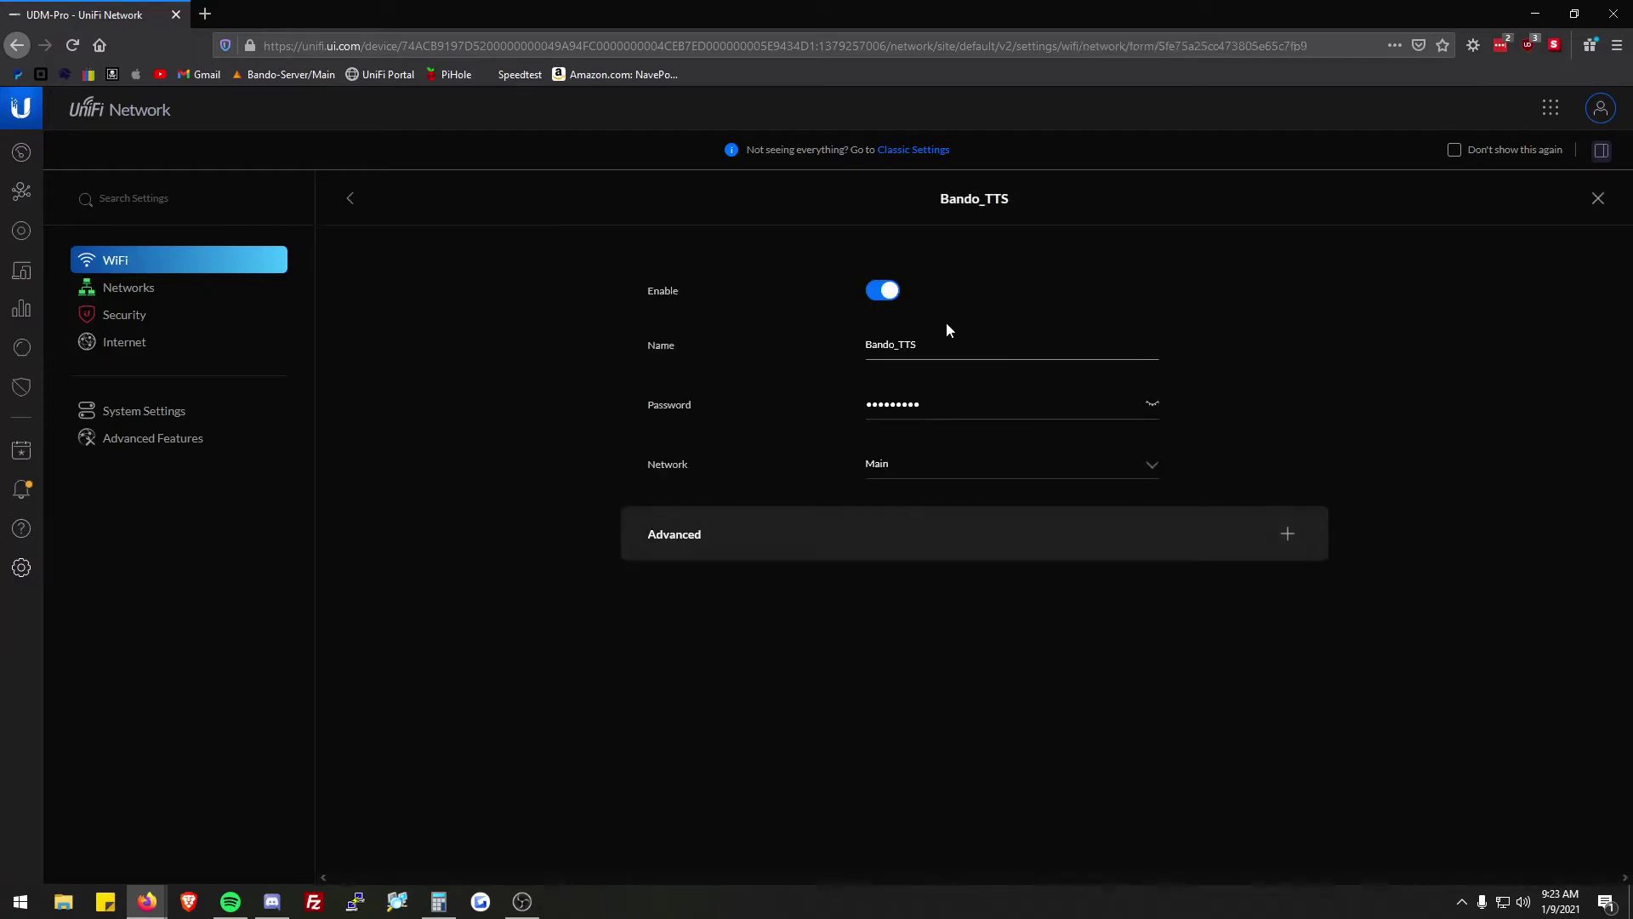
{"action": "left_click", "coordinate": [809, 527]}
{"action": "scroll", "coordinate": [1063, 664], "scroll_direction": "down", "scroll_amount": 2}
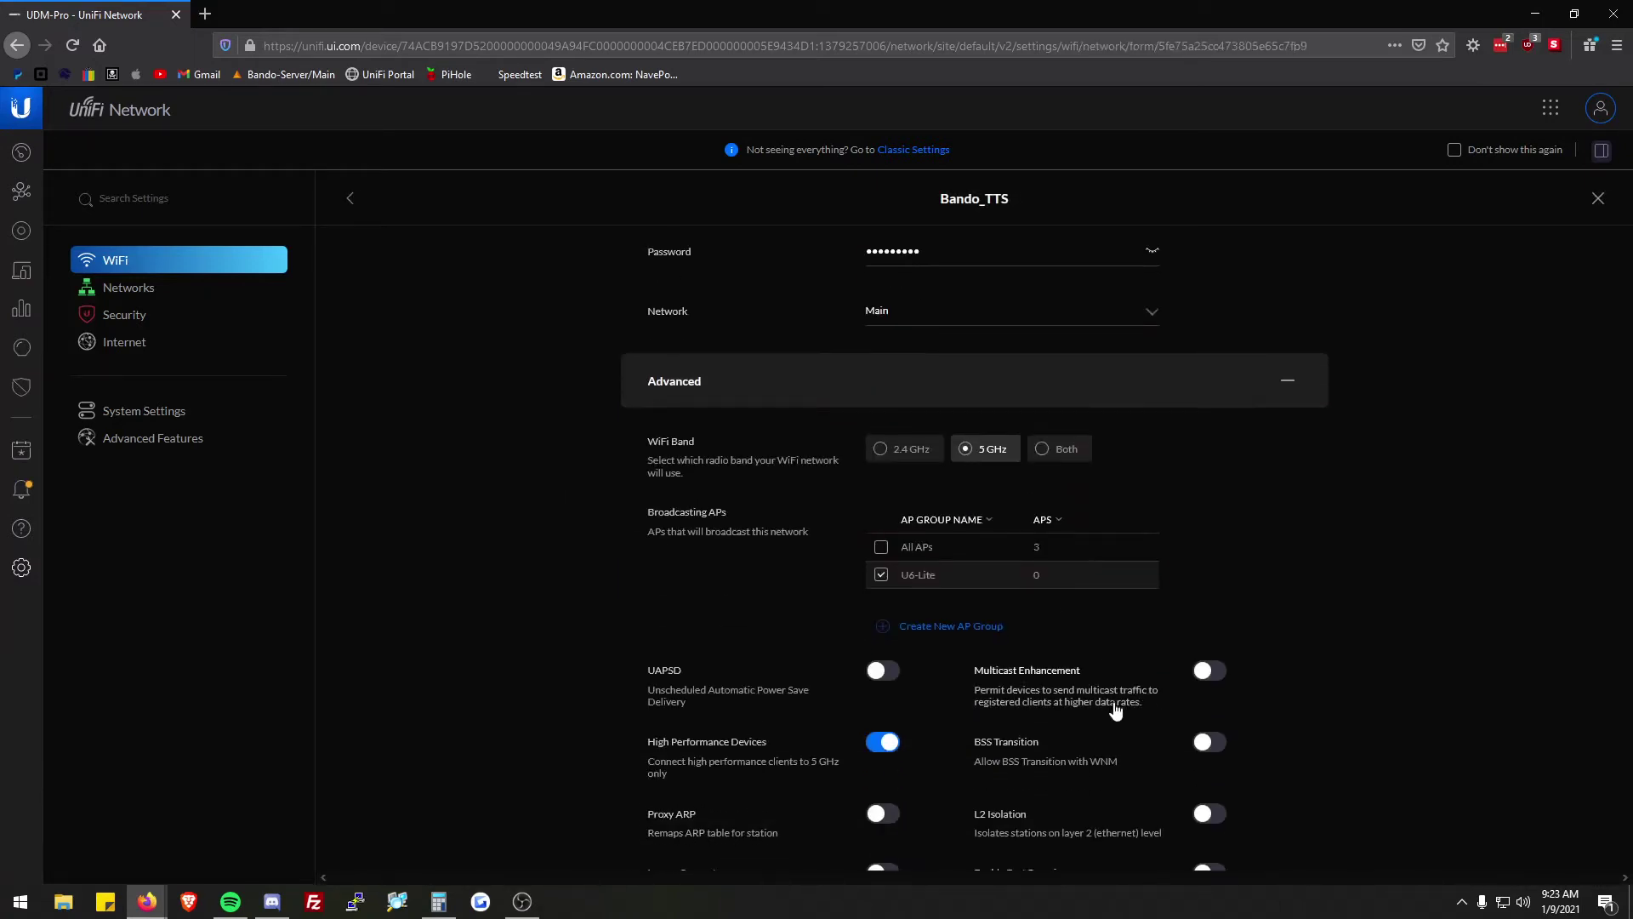
{"action": "scroll", "coordinate": [1020, 612], "scroll_direction": "down", "scroll_amount": 1}
{"action": "left_click", "coordinate": [880, 500]}
{"action": "left_click", "coordinate": [882, 500]}
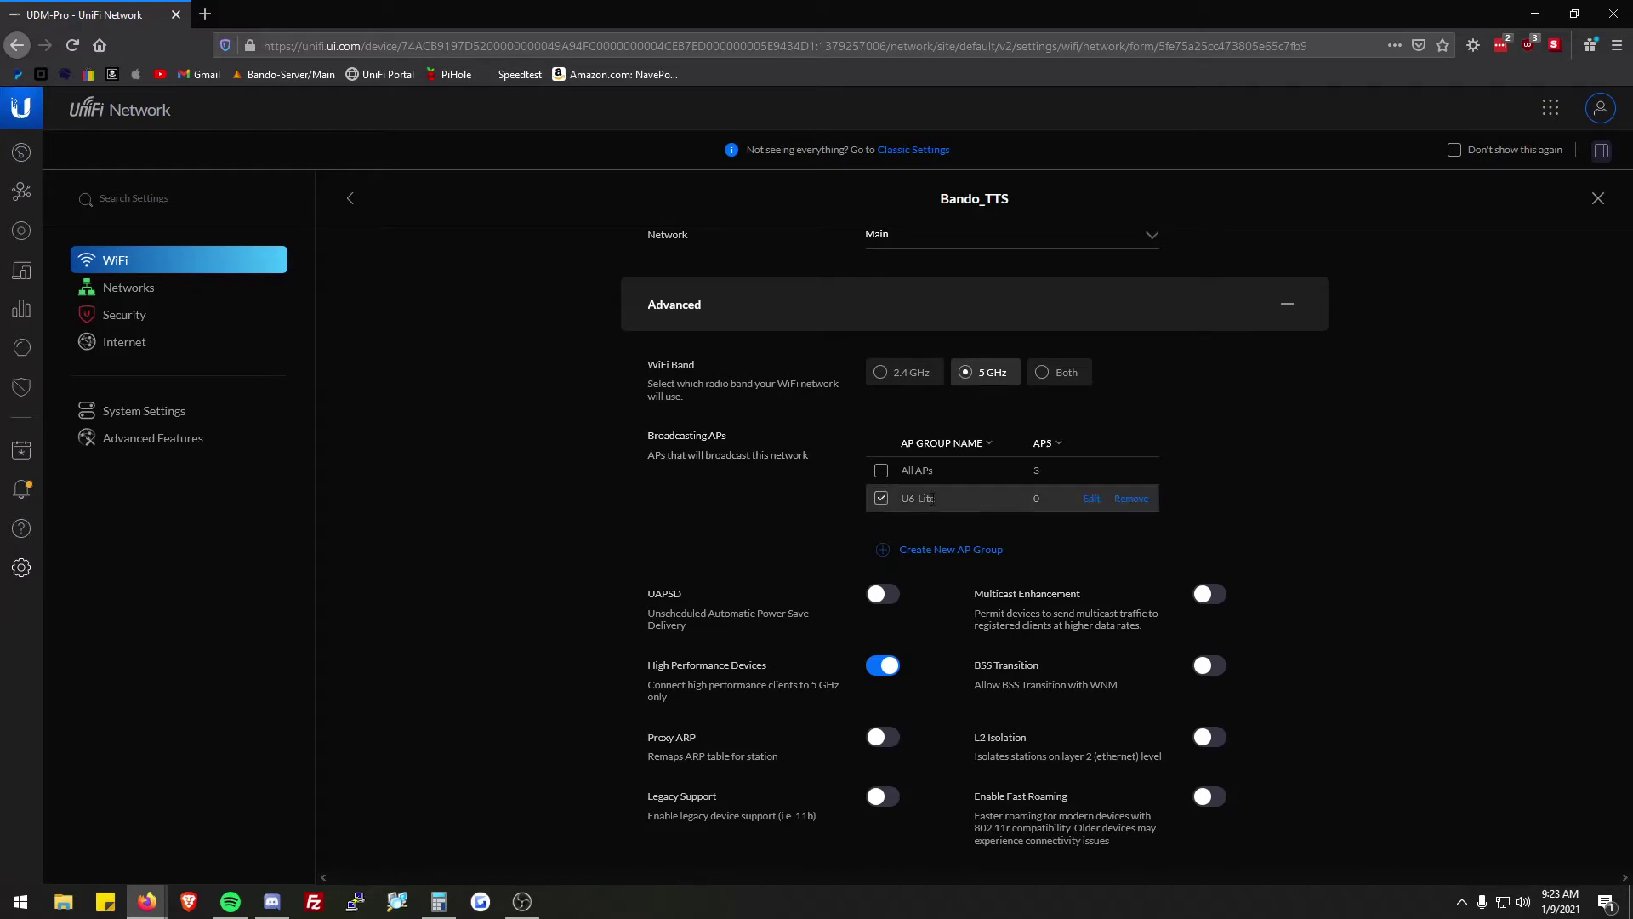
{"action": "left_click", "coordinate": [1124, 501]}
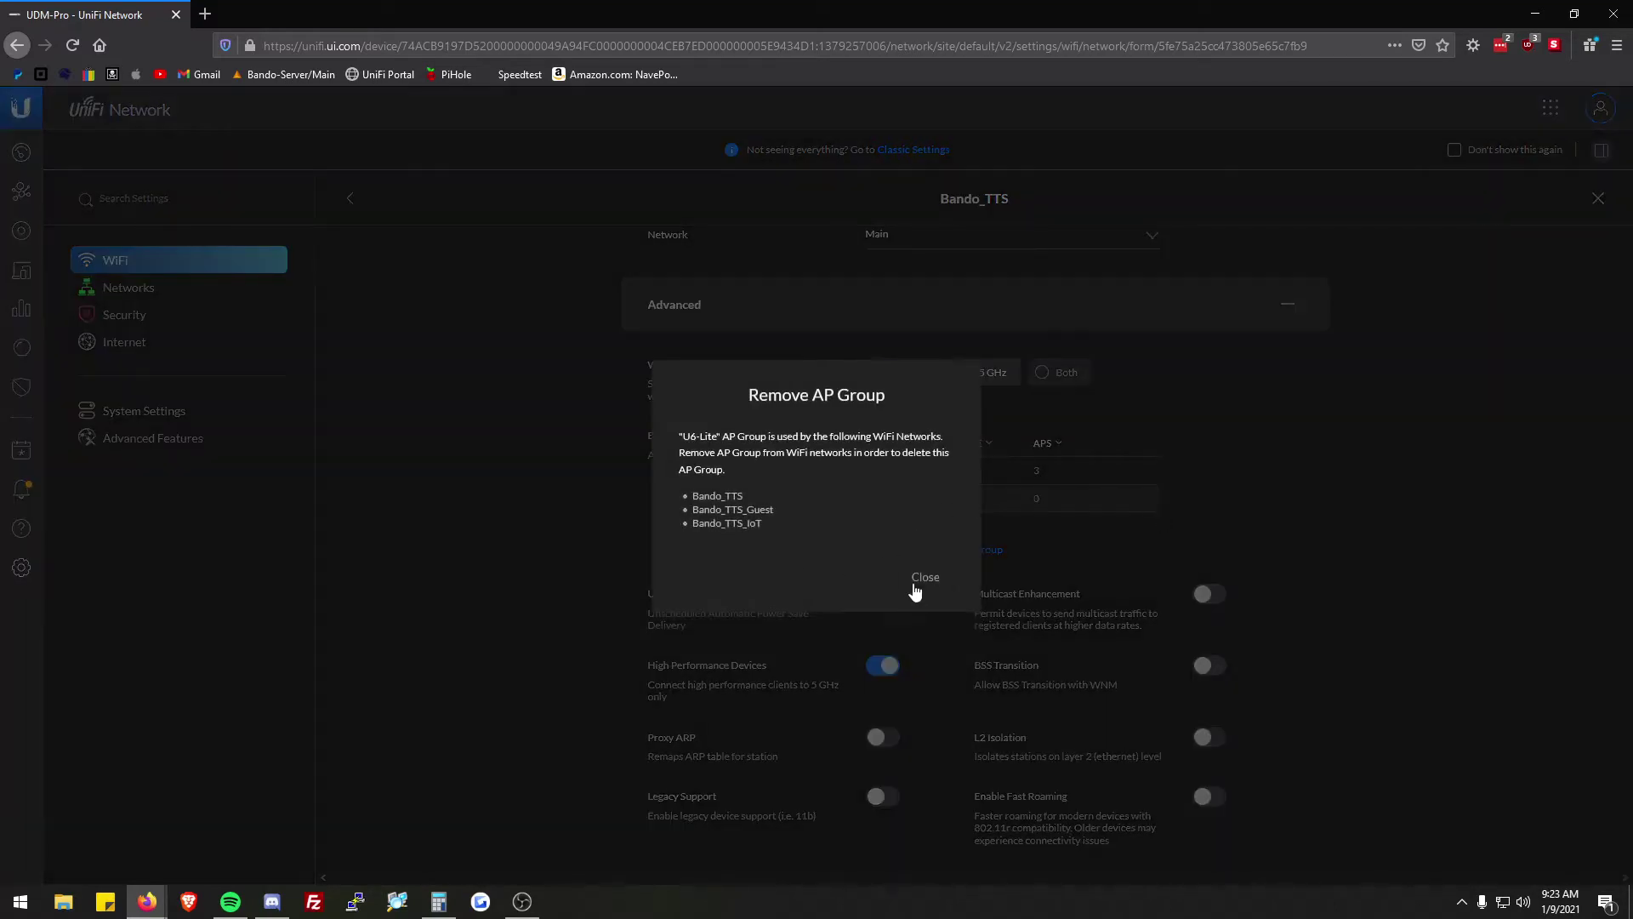
{"action": "left_click", "coordinate": [924, 578]}
- Switch Bando_TTS to broadcast from All APs and apply the changes
{"action": "scroll", "coordinate": [1191, 545], "scroll_direction": "down", "scroll_amount": 8}
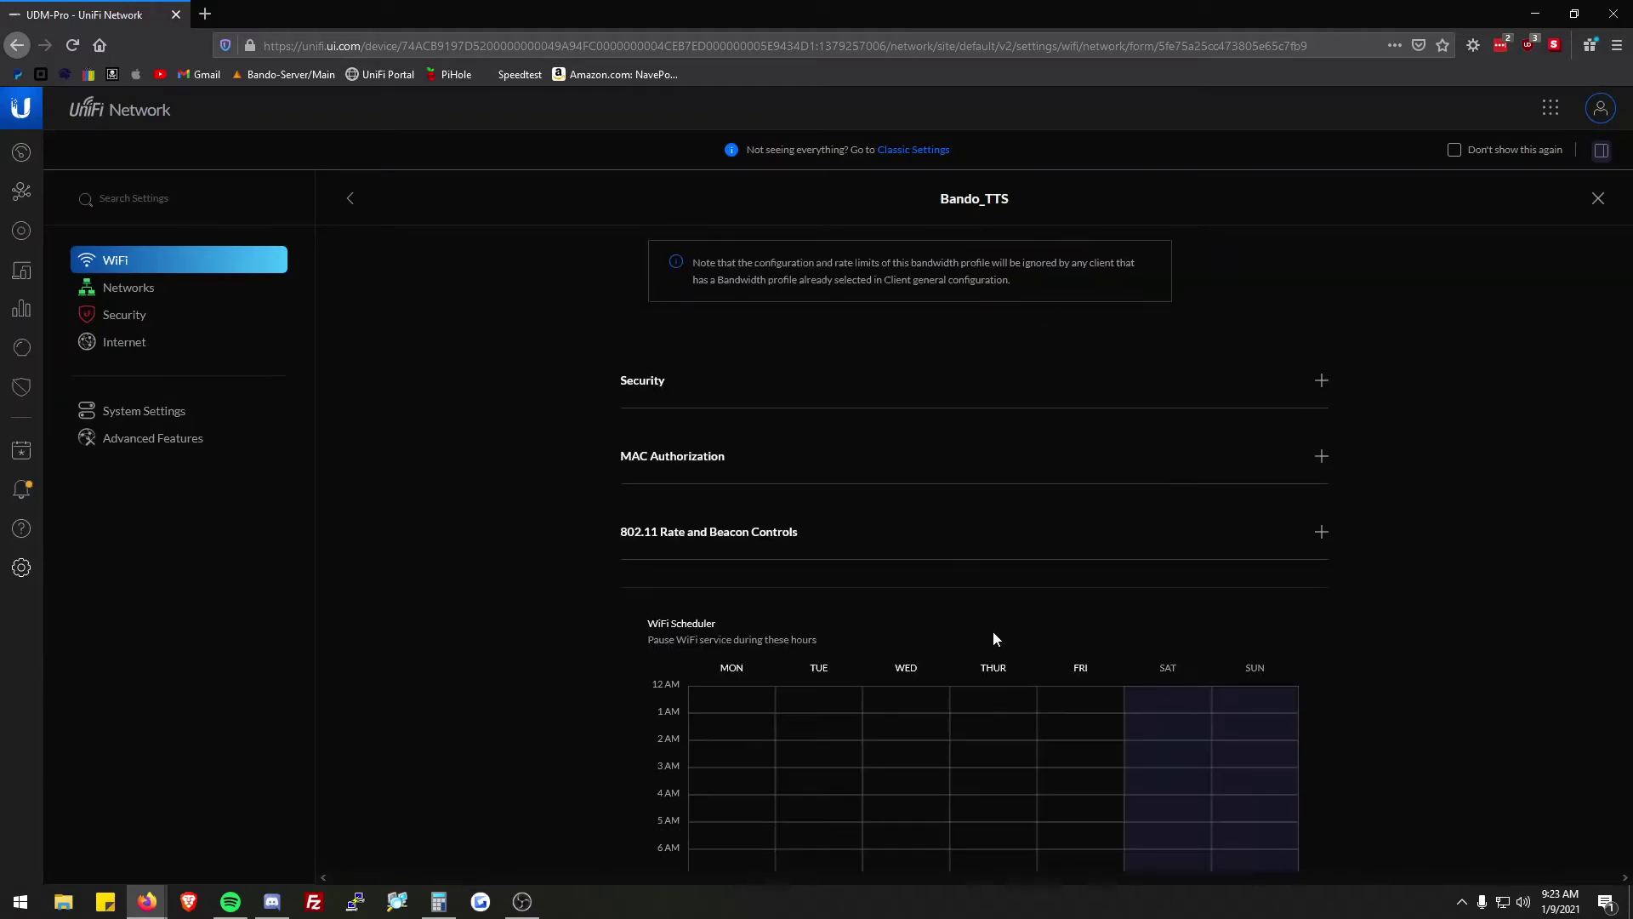
{"action": "scroll", "coordinate": [987, 637], "scroll_direction": "down", "scroll_amount": 3}
{"action": "scroll", "coordinate": [1389, 595], "scroll_direction": "up", "scroll_amount": 12}
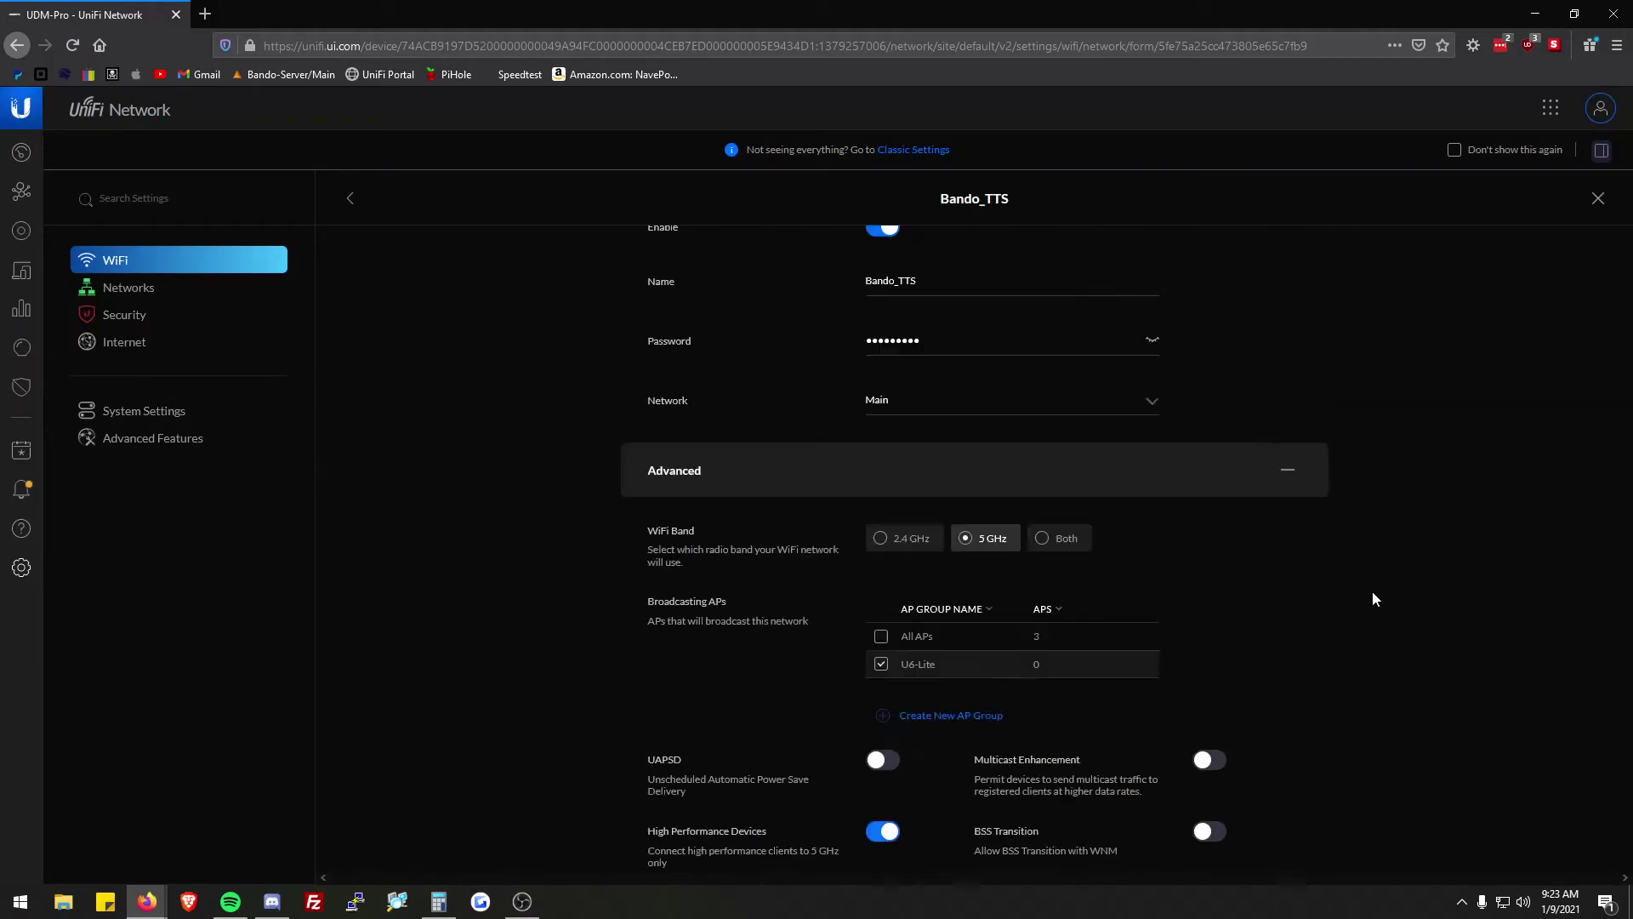
{"action": "scroll", "coordinate": [1373, 593], "scroll_direction": "up", "scroll_amount": 1}
{"action": "scroll", "coordinate": [1370, 593], "scroll_direction": "down", "scroll_amount": 8}
{"action": "scroll", "coordinate": [1344, 615], "scroll_direction": "up", "scroll_amount": 4}
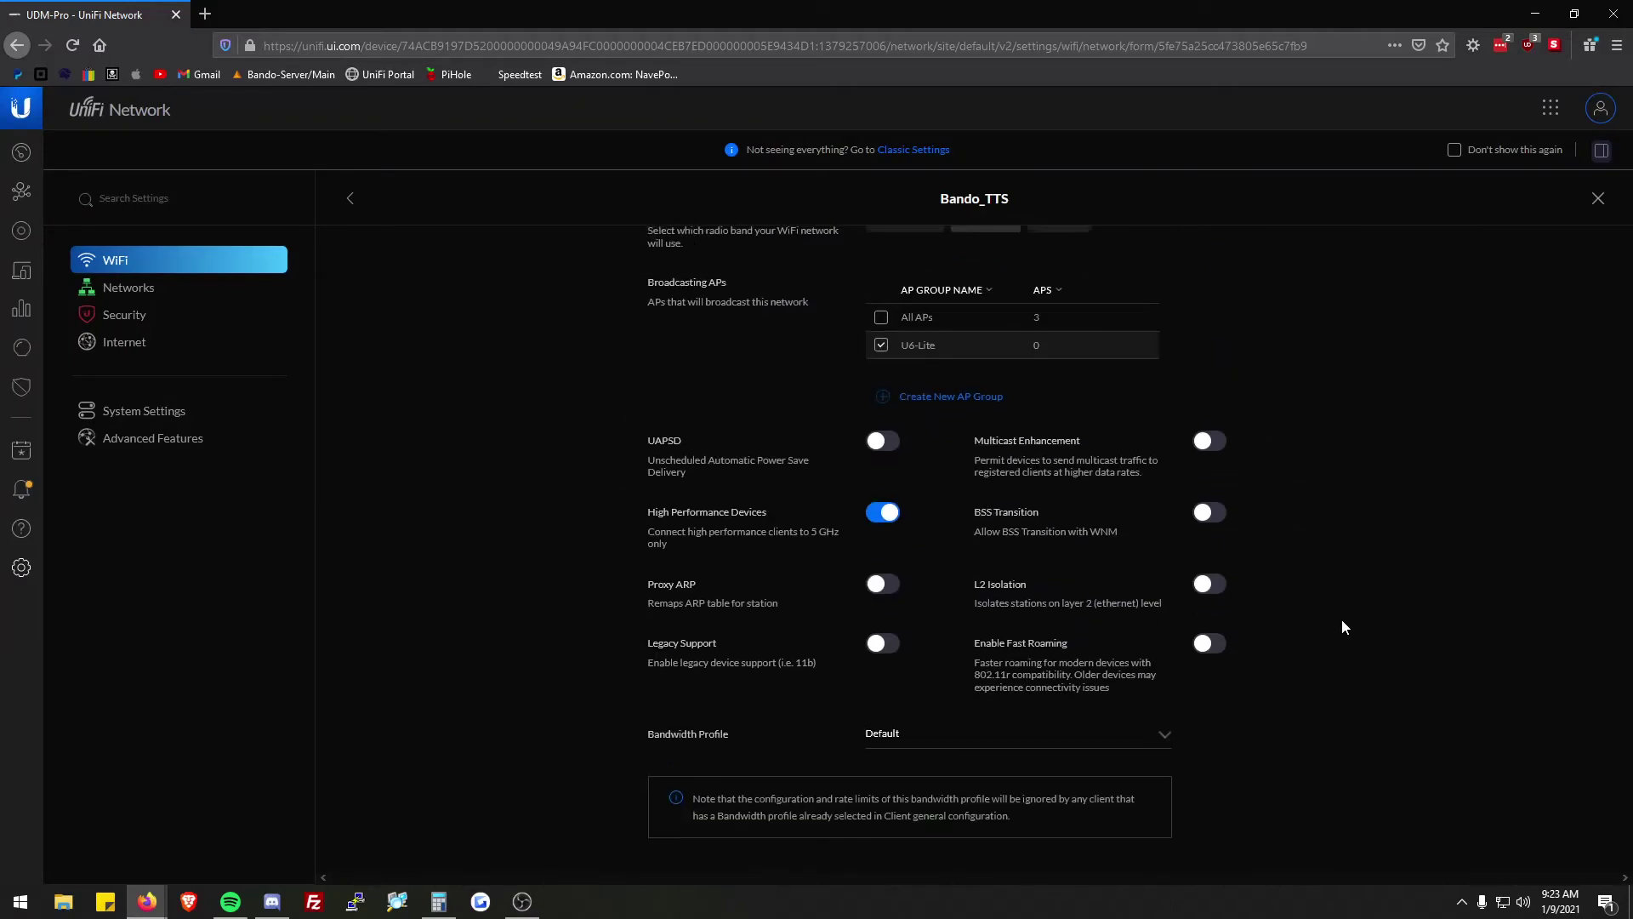
{"action": "left_click", "coordinate": [900, 345]}
{"action": "left_click", "coordinate": [1128, 344]}
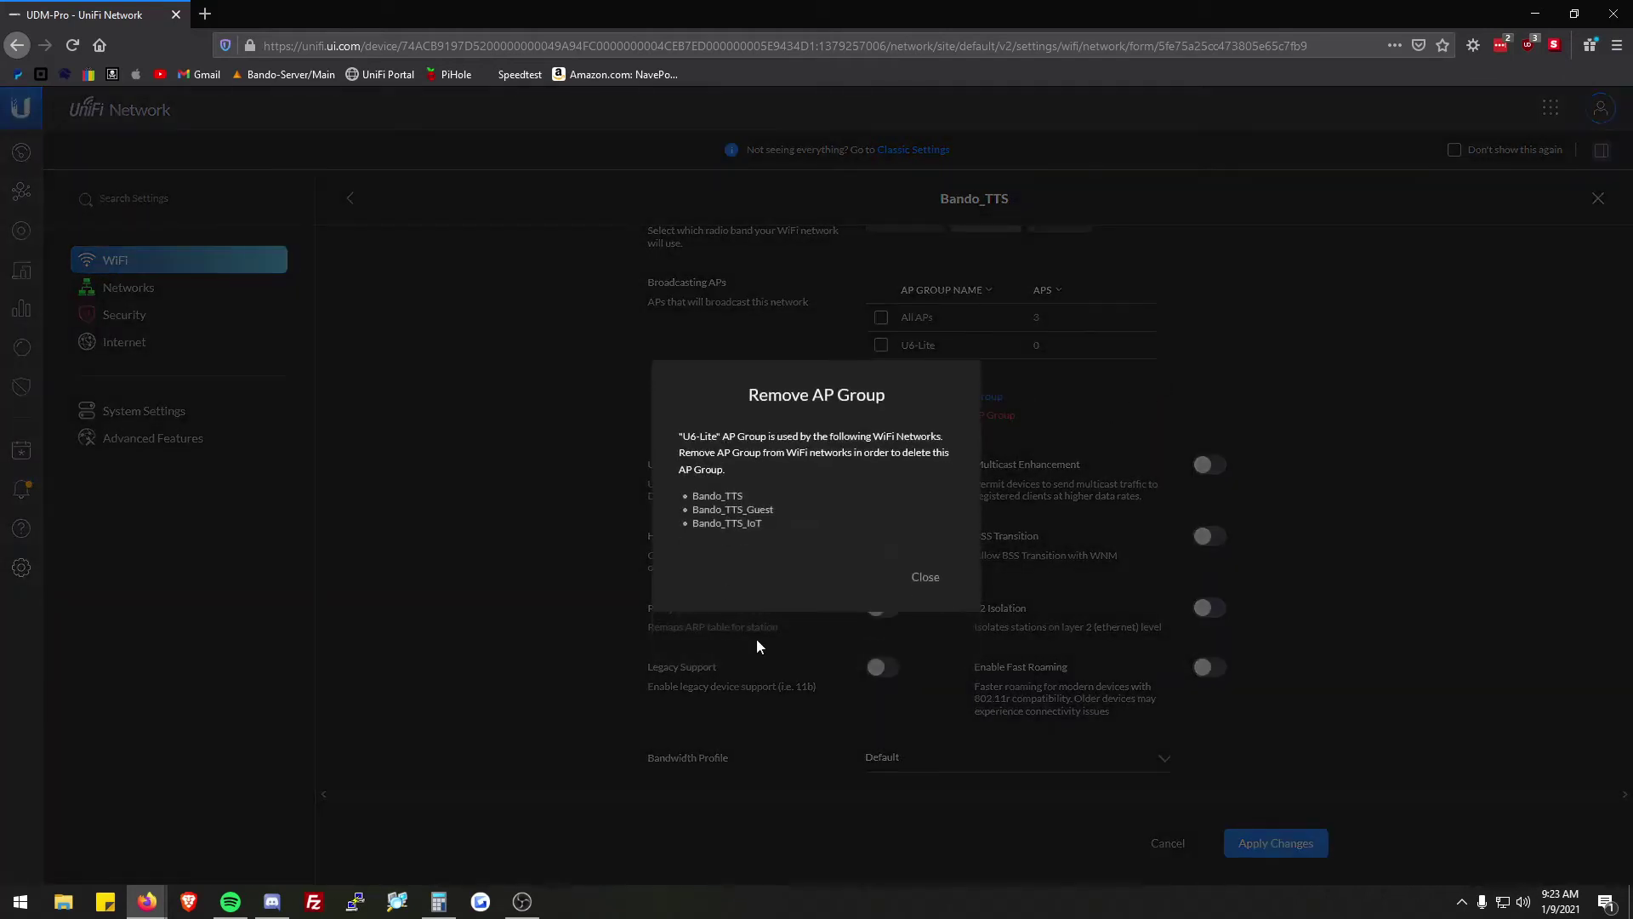
{"action": "left_click", "coordinate": [926, 582]}
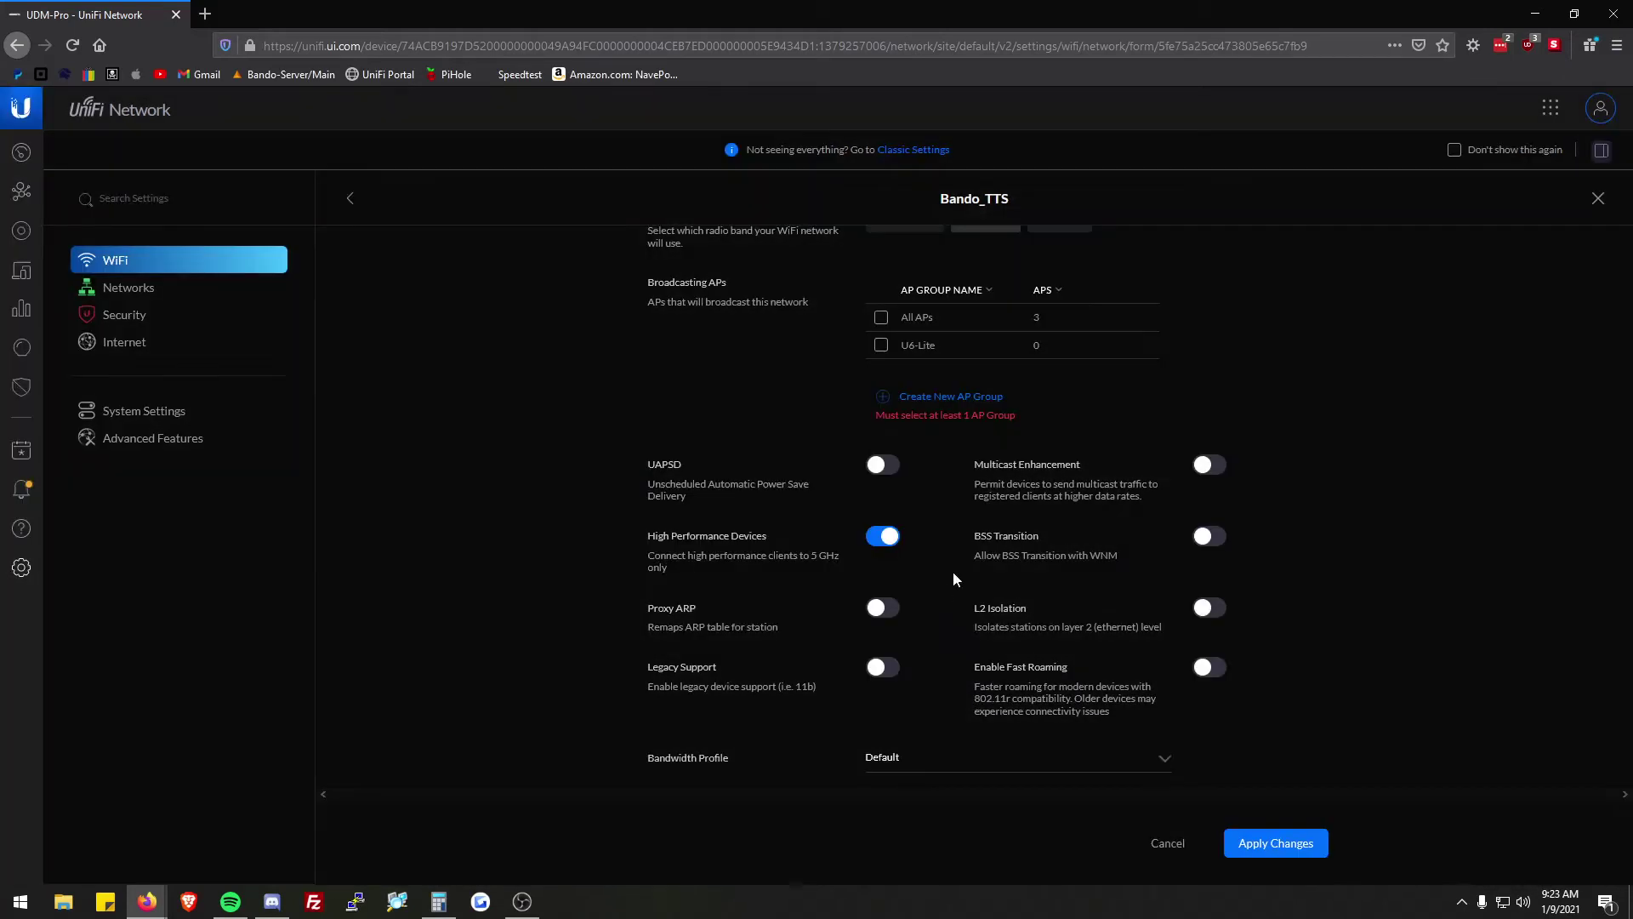
{"action": "left_click", "coordinate": [895, 346]}
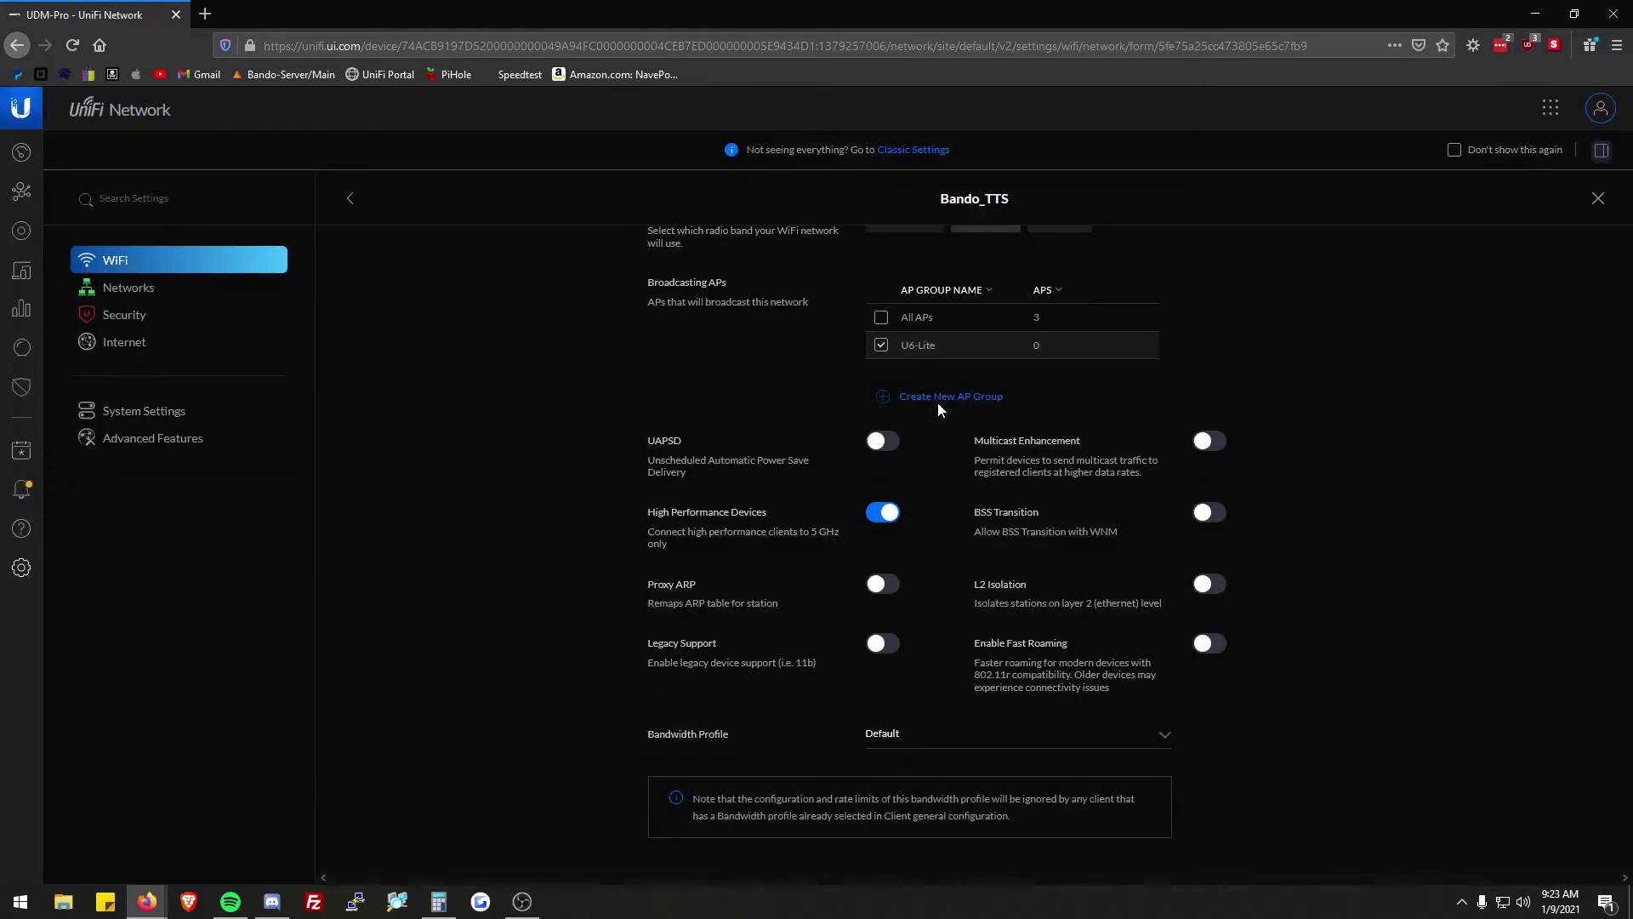
{"action": "left_click", "coordinate": [881, 317]}
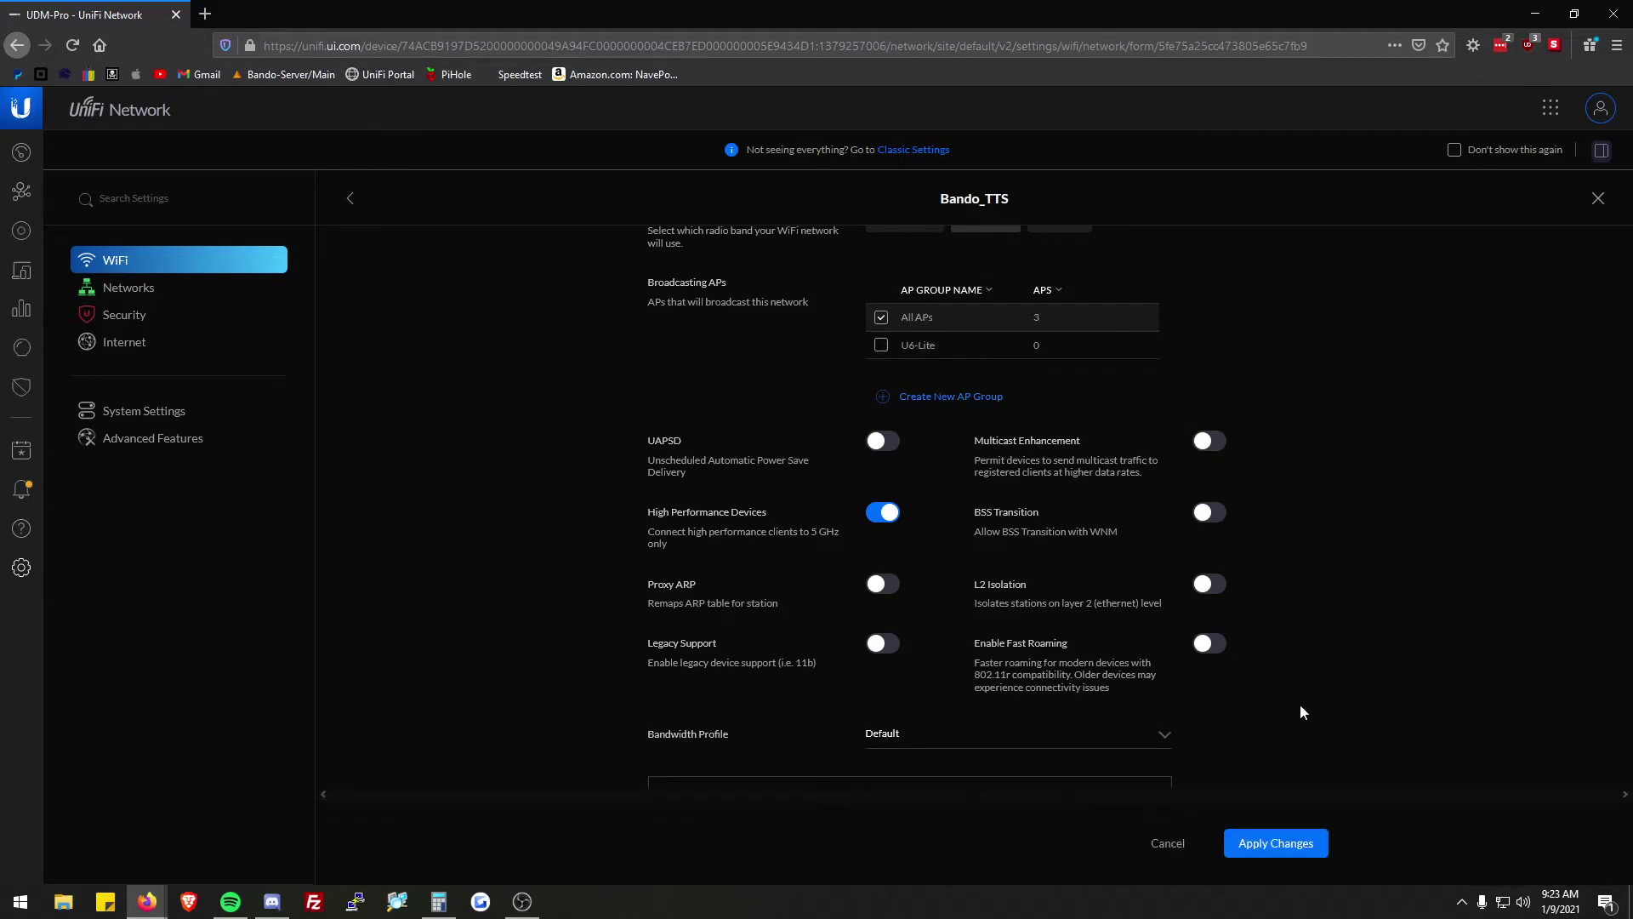
{"action": "left_click", "coordinate": [1291, 851]}
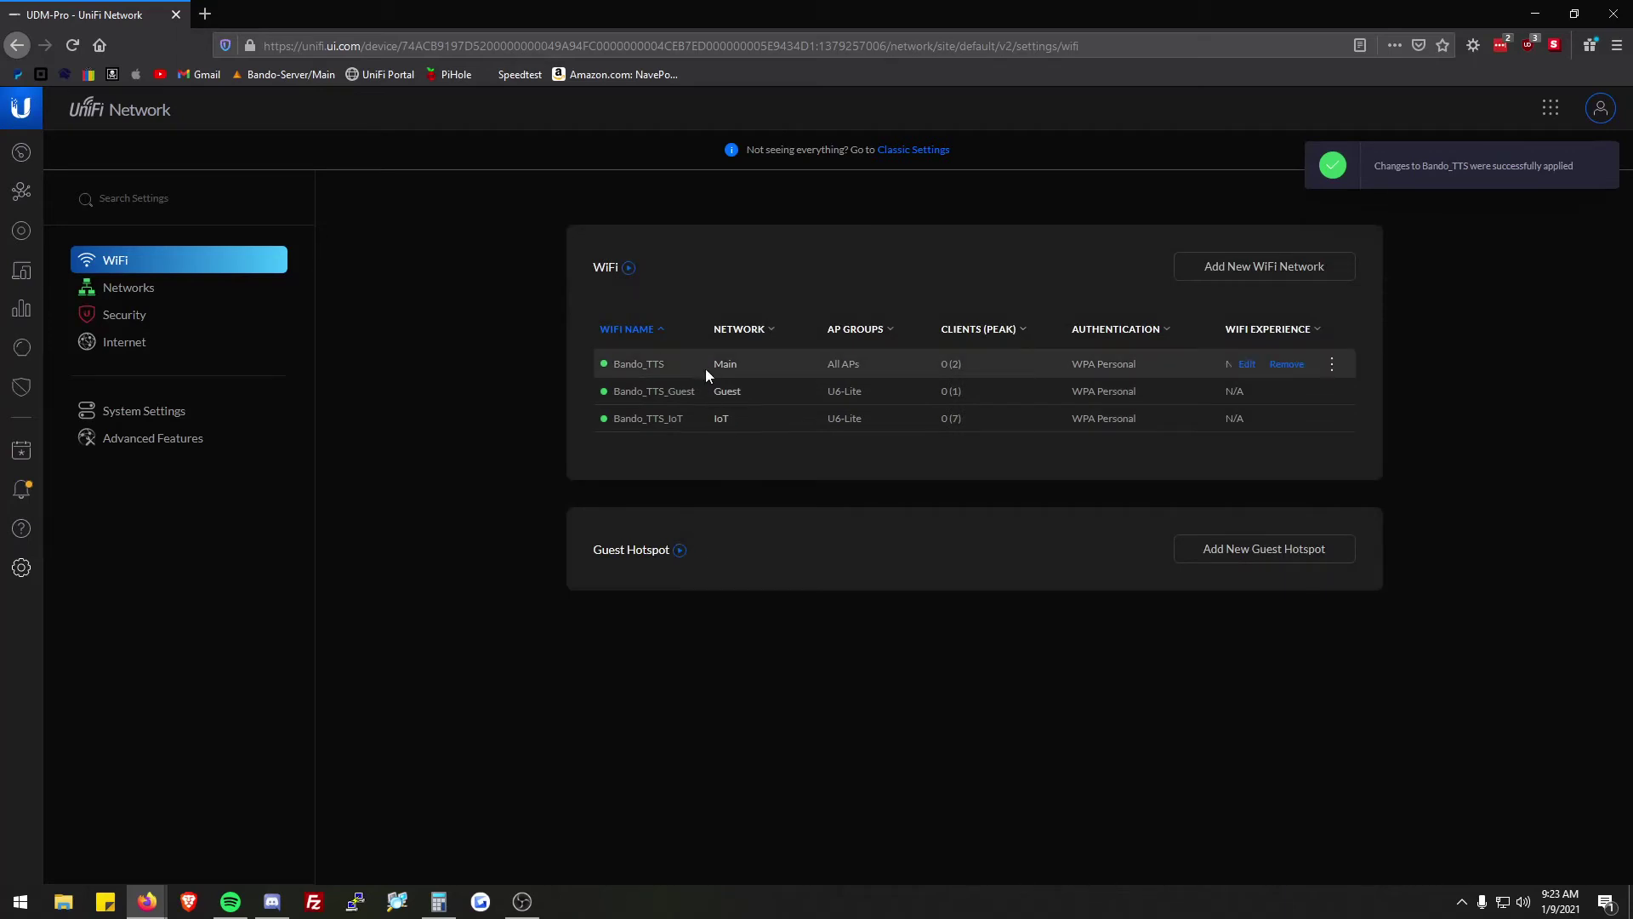
- Drop the U6-Lite group from Bando_TTS_Guest so it uses All APs, and apply
{"action": "left_click", "coordinate": [1249, 392]}
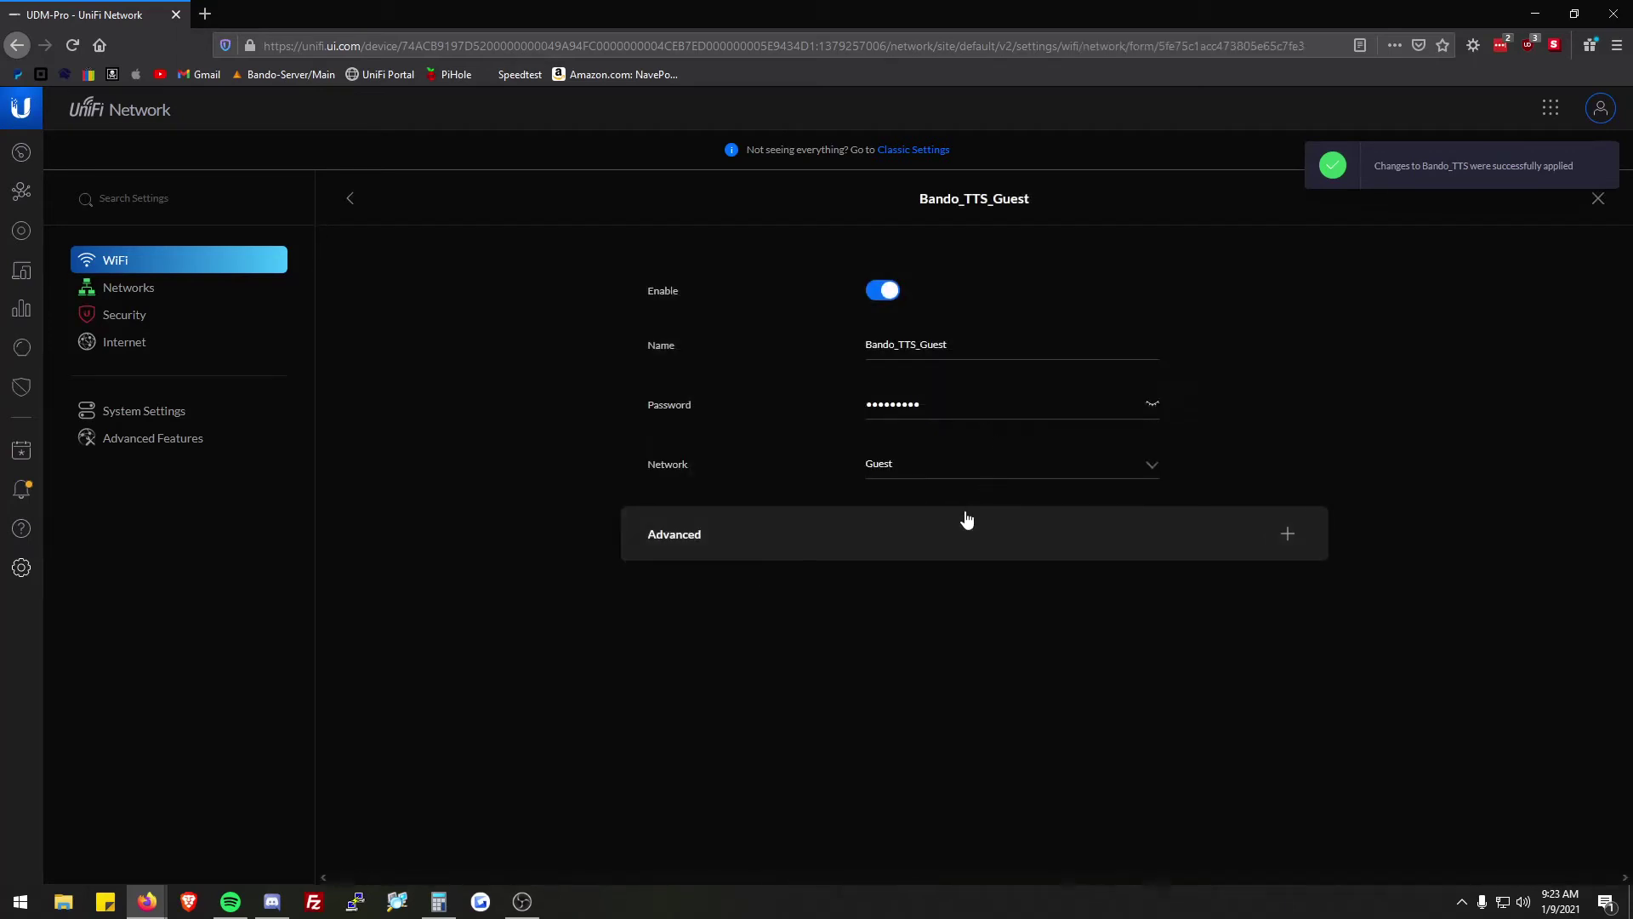
{"action": "left_click", "coordinate": [964, 522]}
{"action": "scroll", "coordinate": [875, 609], "scroll_direction": "down", "scroll_amount": 3}
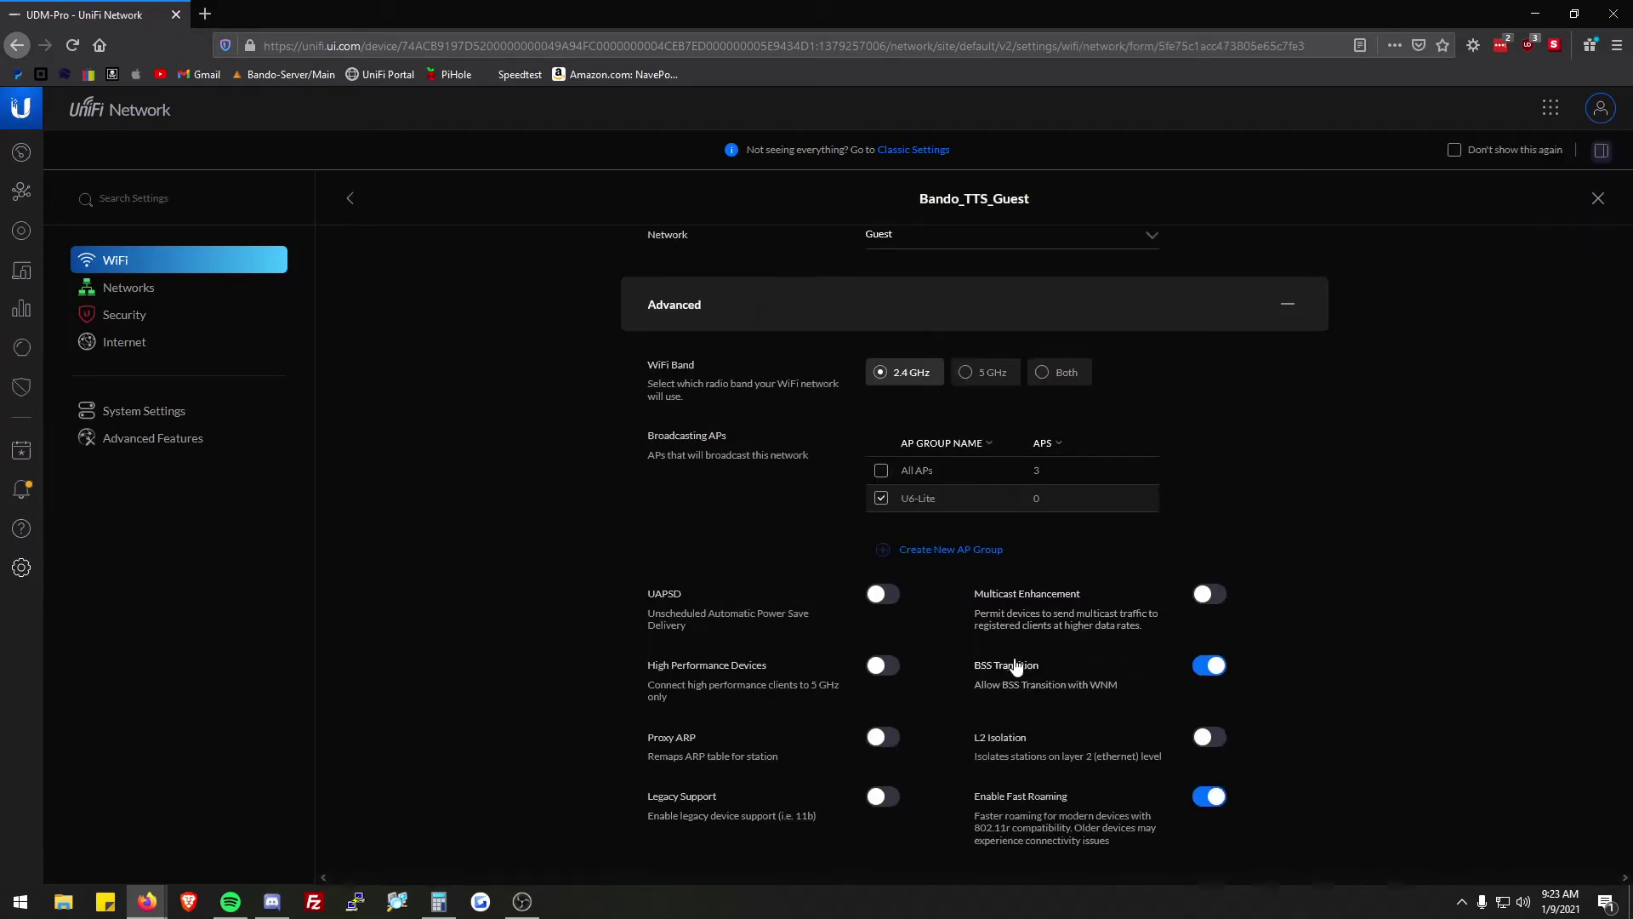
{"action": "left_click", "coordinate": [892, 496]}
{"action": "left_click", "coordinate": [1276, 843]}
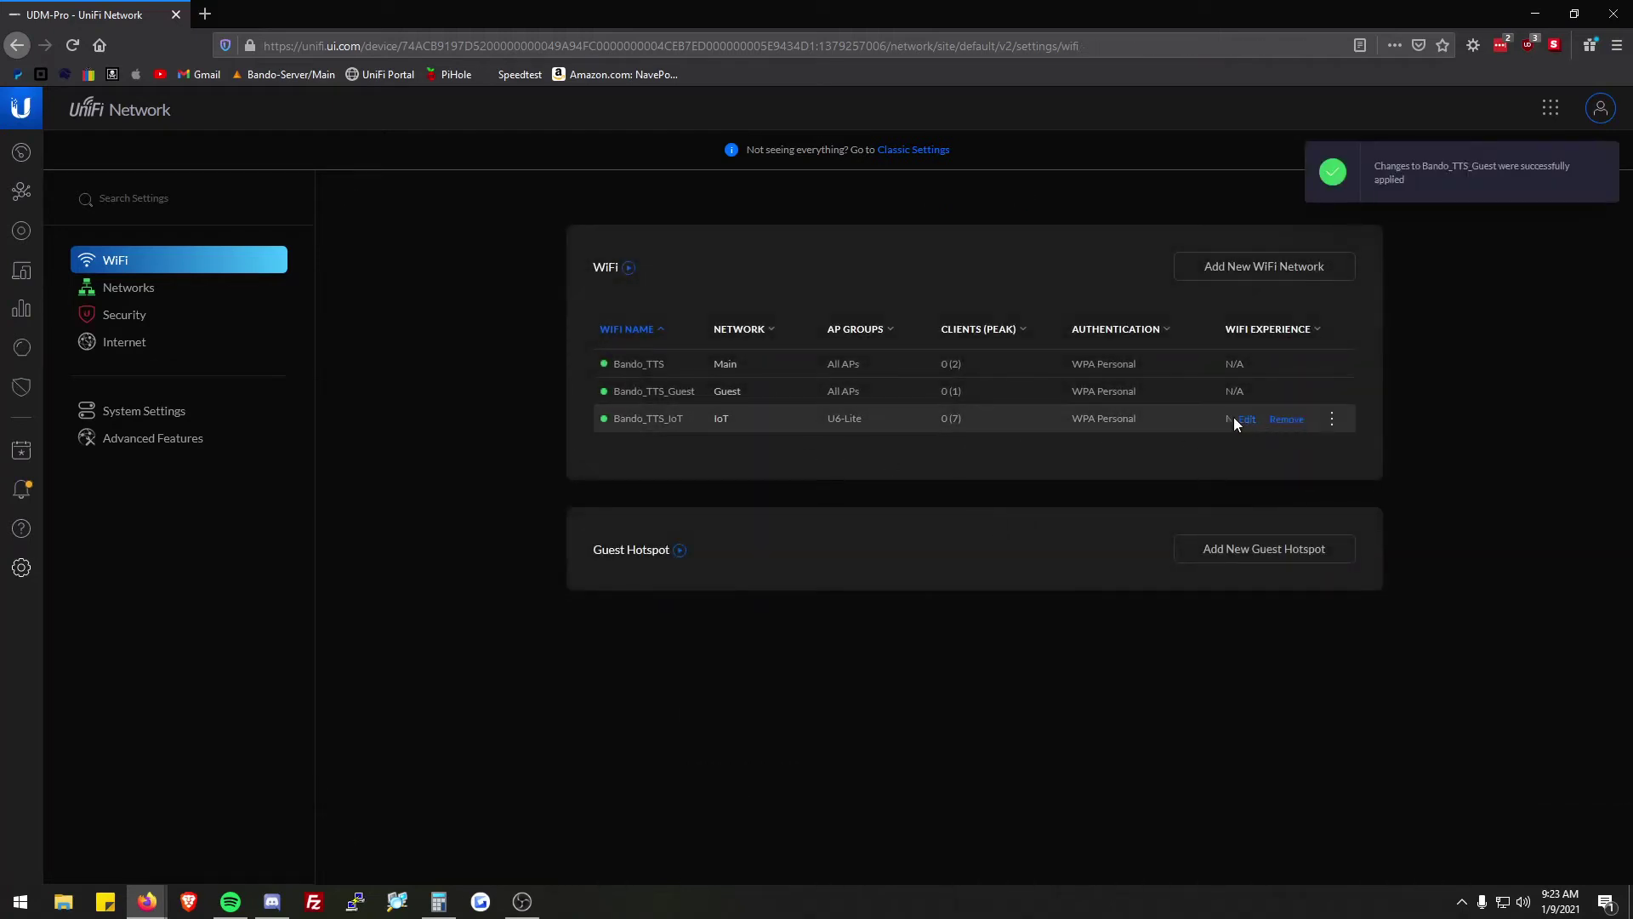
- Set Bando_TTS_IoT to All APs instead of U6-Lite and apply
{"action": "left_click", "coordinate": [1246, 419]}
{"action": "left_click", "coordinate": [918, 549]}
{"action": "scroll", "coordinate": [970, 663], "scroll_direction": "down", "scroll_amount": 1}
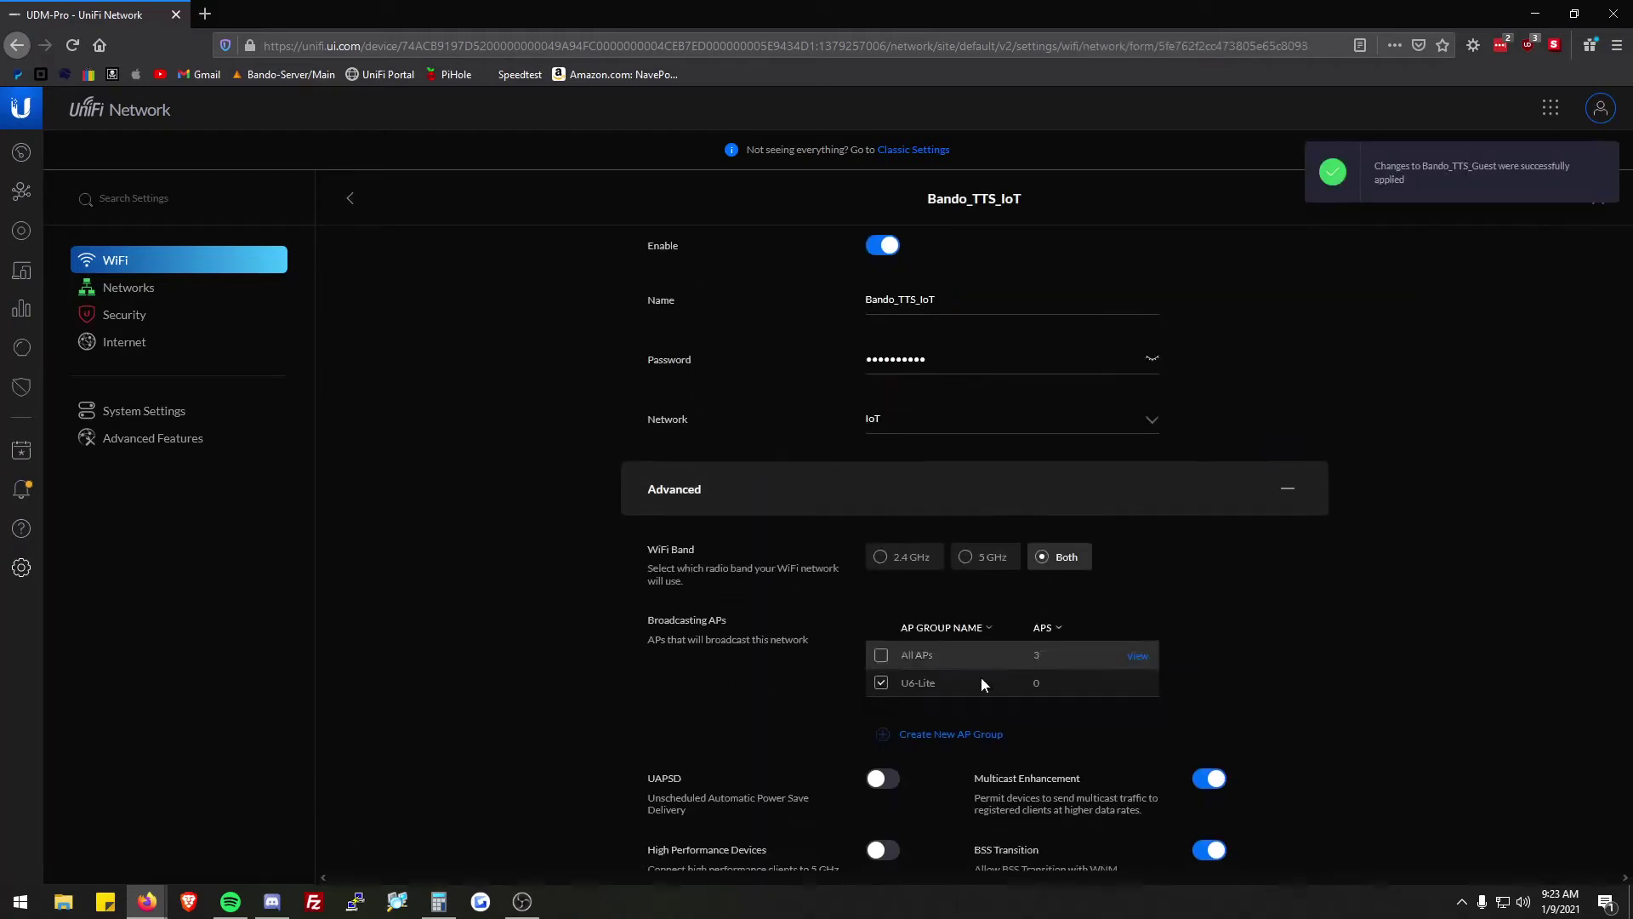
{"action": "left_click", "coordinate": [951, 657]}
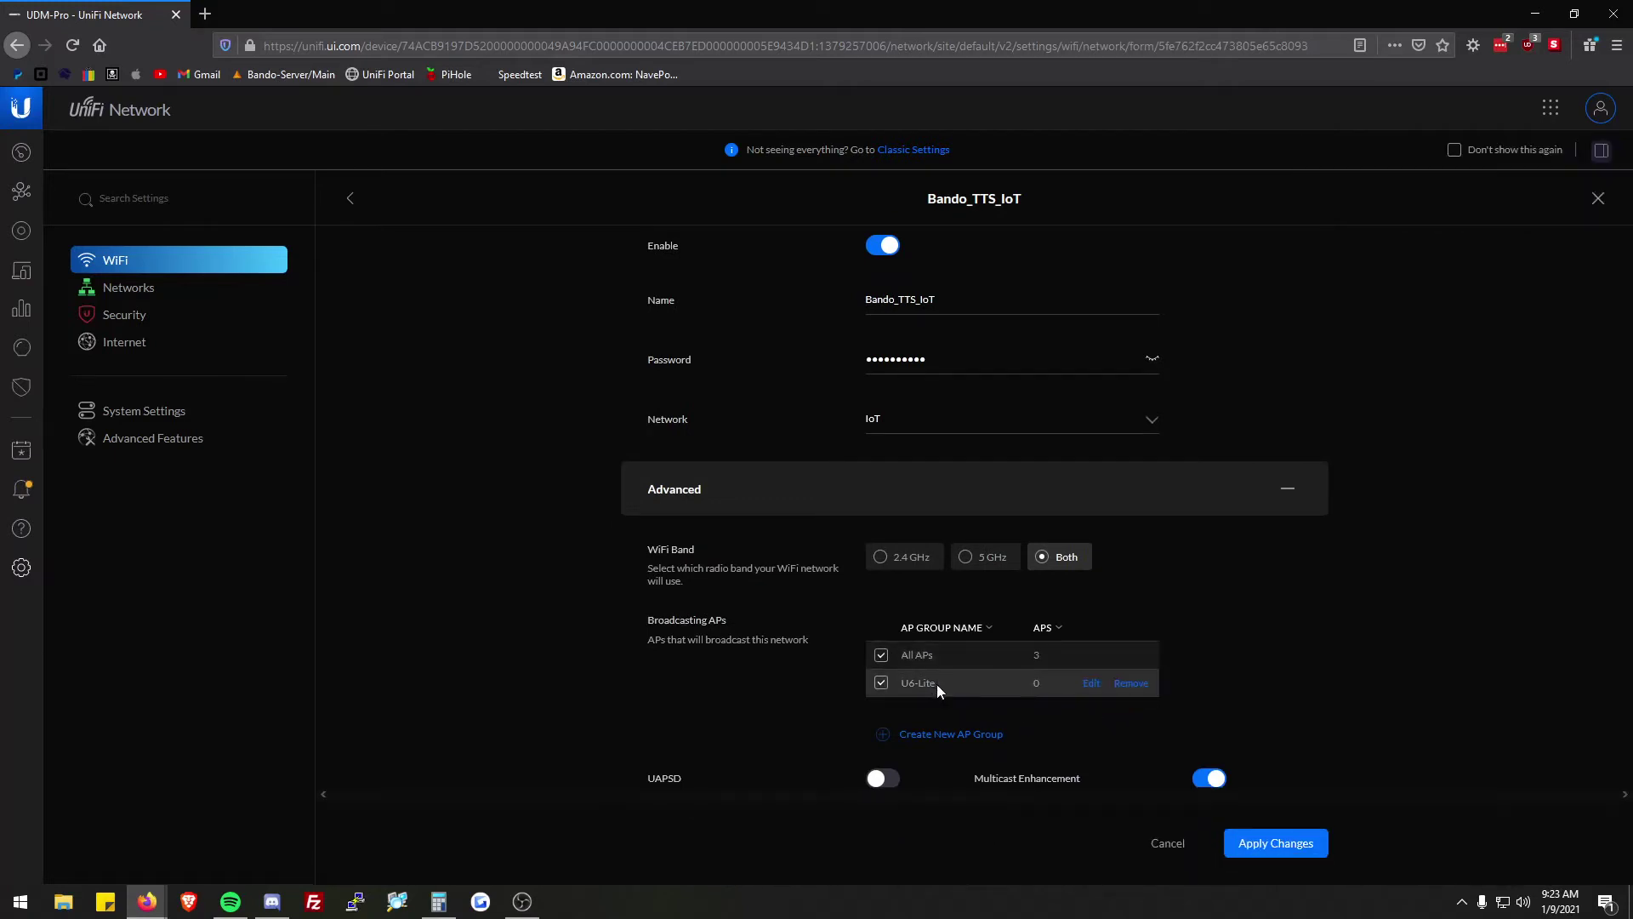
{"action": "left_click", "coordinate": [936, 684]}
{"action": "left_click", "coordinate": [1287, 844]}
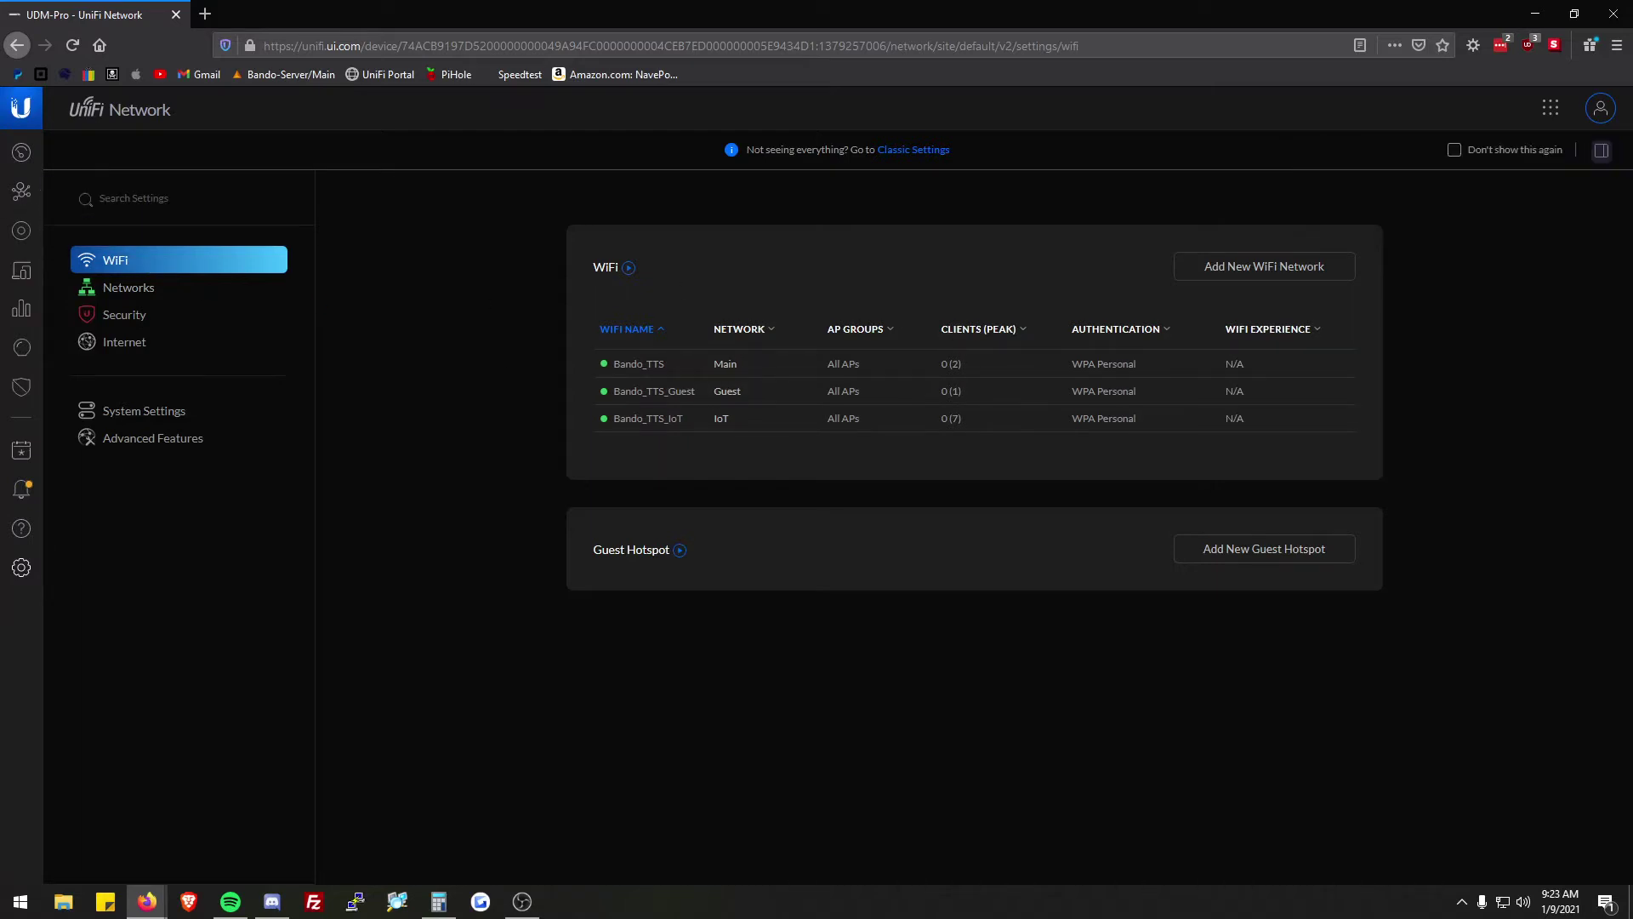
- Return from the WiFi settings to the Devices grid
{"action": "left_click", "coordinate": [21, 192]}
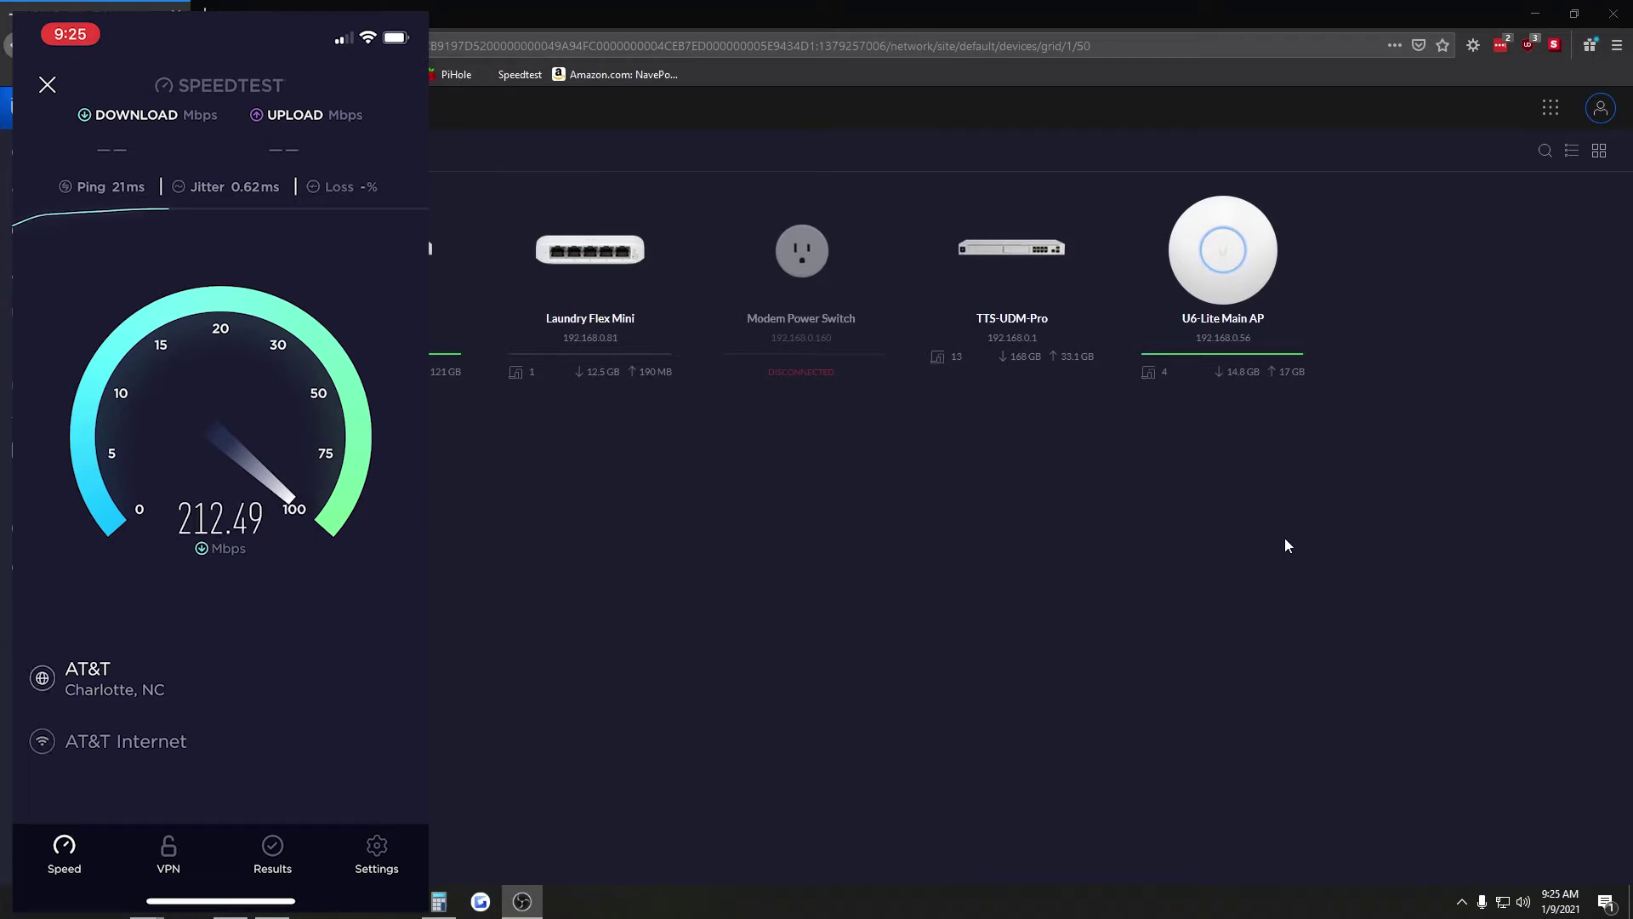
- Expand U6-Lite Main AP's RADIOS settings, showing HT20 for 2.4GHz and HE40 for 5GHz
{"action": "left_click", "coordinate": [1276, 310]}
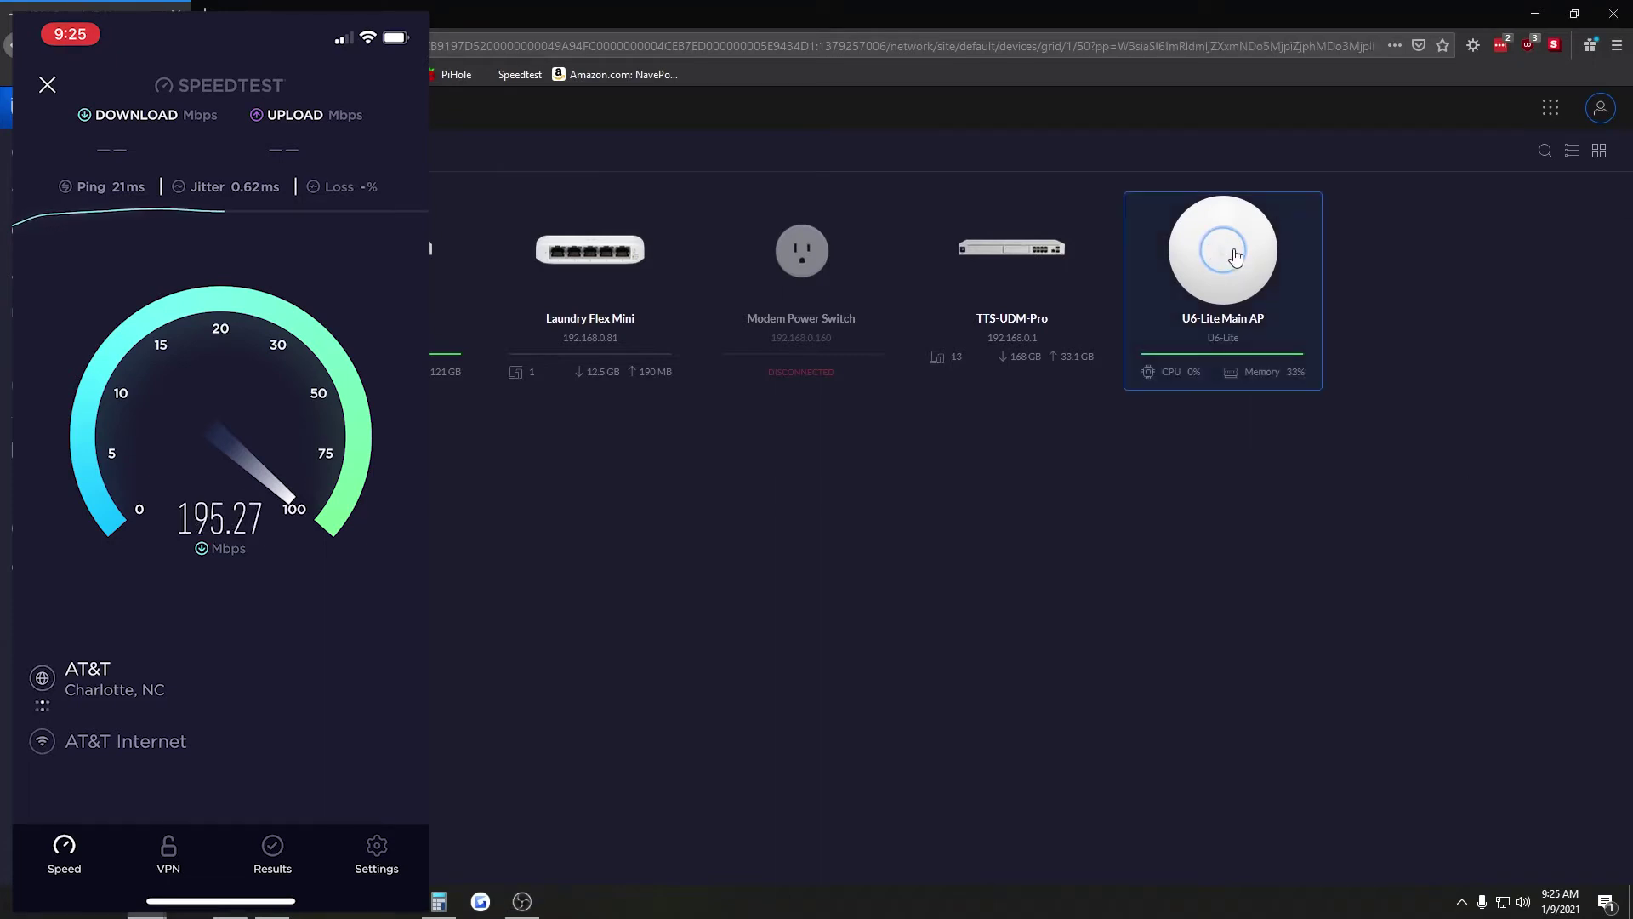
{"action": "left_click", "coordinate": [1471, 192]}
{"action": "scroll", "coordinate": [1452, 487], "scroll_direction": "down", "scroll_amount": 1}
{"action": "left_click", "coordinate": [1392, 674]}
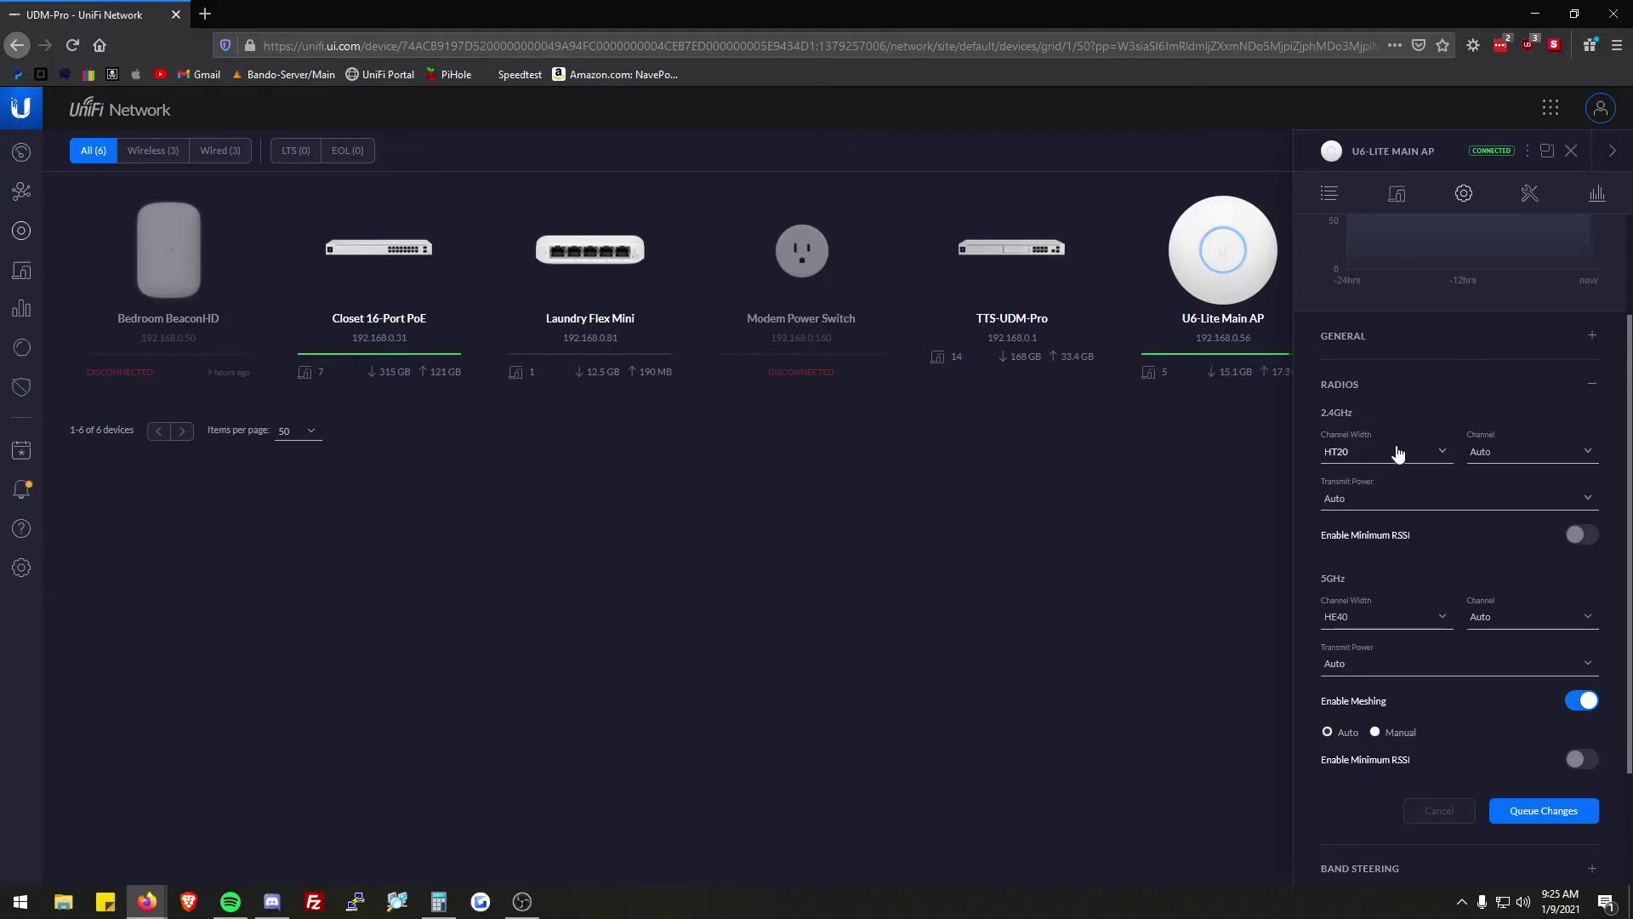
- Try HE80 for the 5GHz channel width, then keep it at HE40
{"action": "left_click", "coordinate": [1373, 611]}
{"action": "left_click", "coordinate": [1408, 670]}
{"action": "left_click", "coordinate": [1392, 614]}
{"action": "left_click", "coordinate": [1389, 653]}
{"action": "left_click", "coordinate": [1406, 619]}
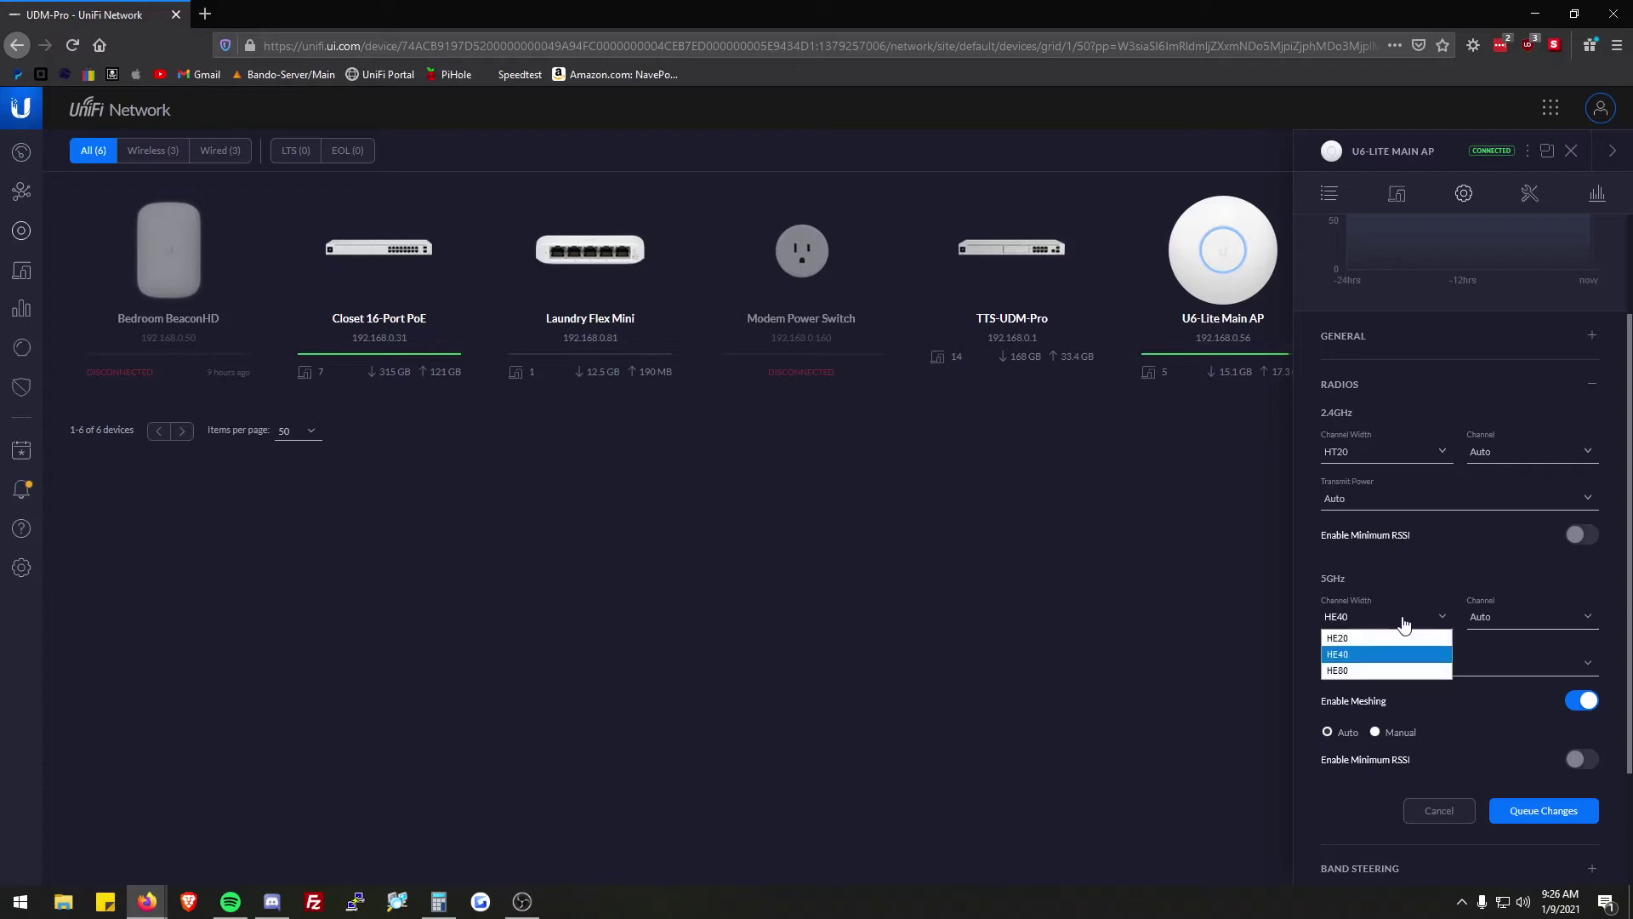
{"action": "left_click", "coordinate": [1396, 621]}
{"action": "left_click", "coordinate": [1361, 619]}
- Set the 5GHz channel from Auto to 149
{"action": "left_click", "coordinate": [1355, 656]}
{"action": "left_click", "coordinate": [1492, 621]}
{"action": "scroll", "coordinate": [1531, 409], "scroll_direction": "down", "scroll_amount": 2}
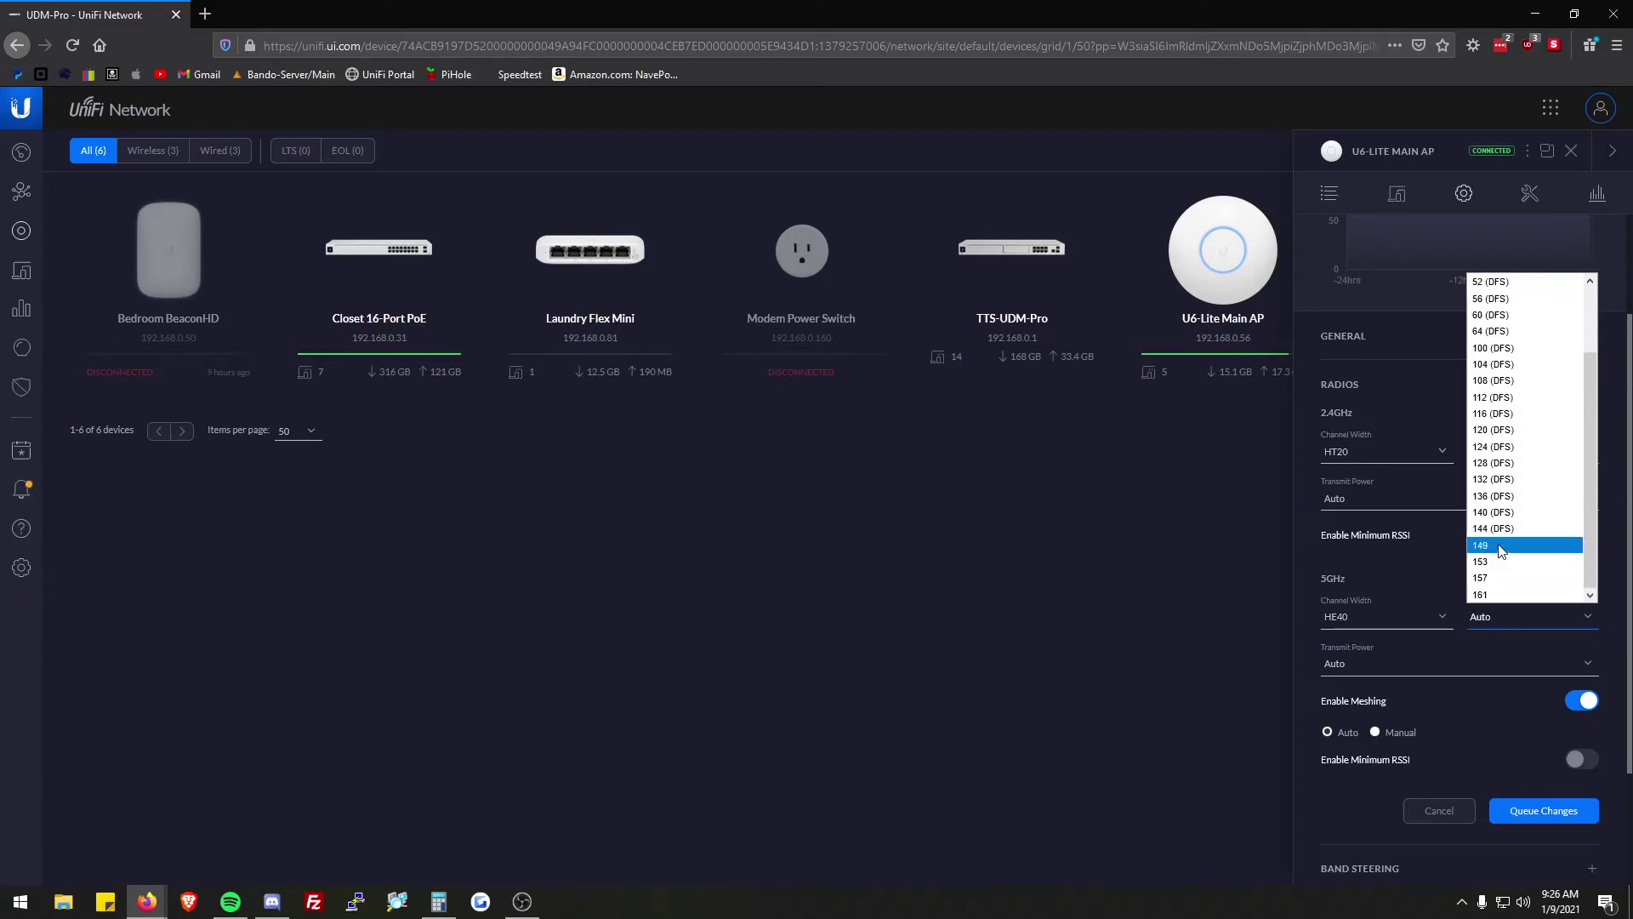
{"action": "left_click", "coordinate": [1501, 551]}
{"action": "left_click", "coordinate": [1481, 600]}
{"action": "left_click", "coordinate": [1491, 590]}
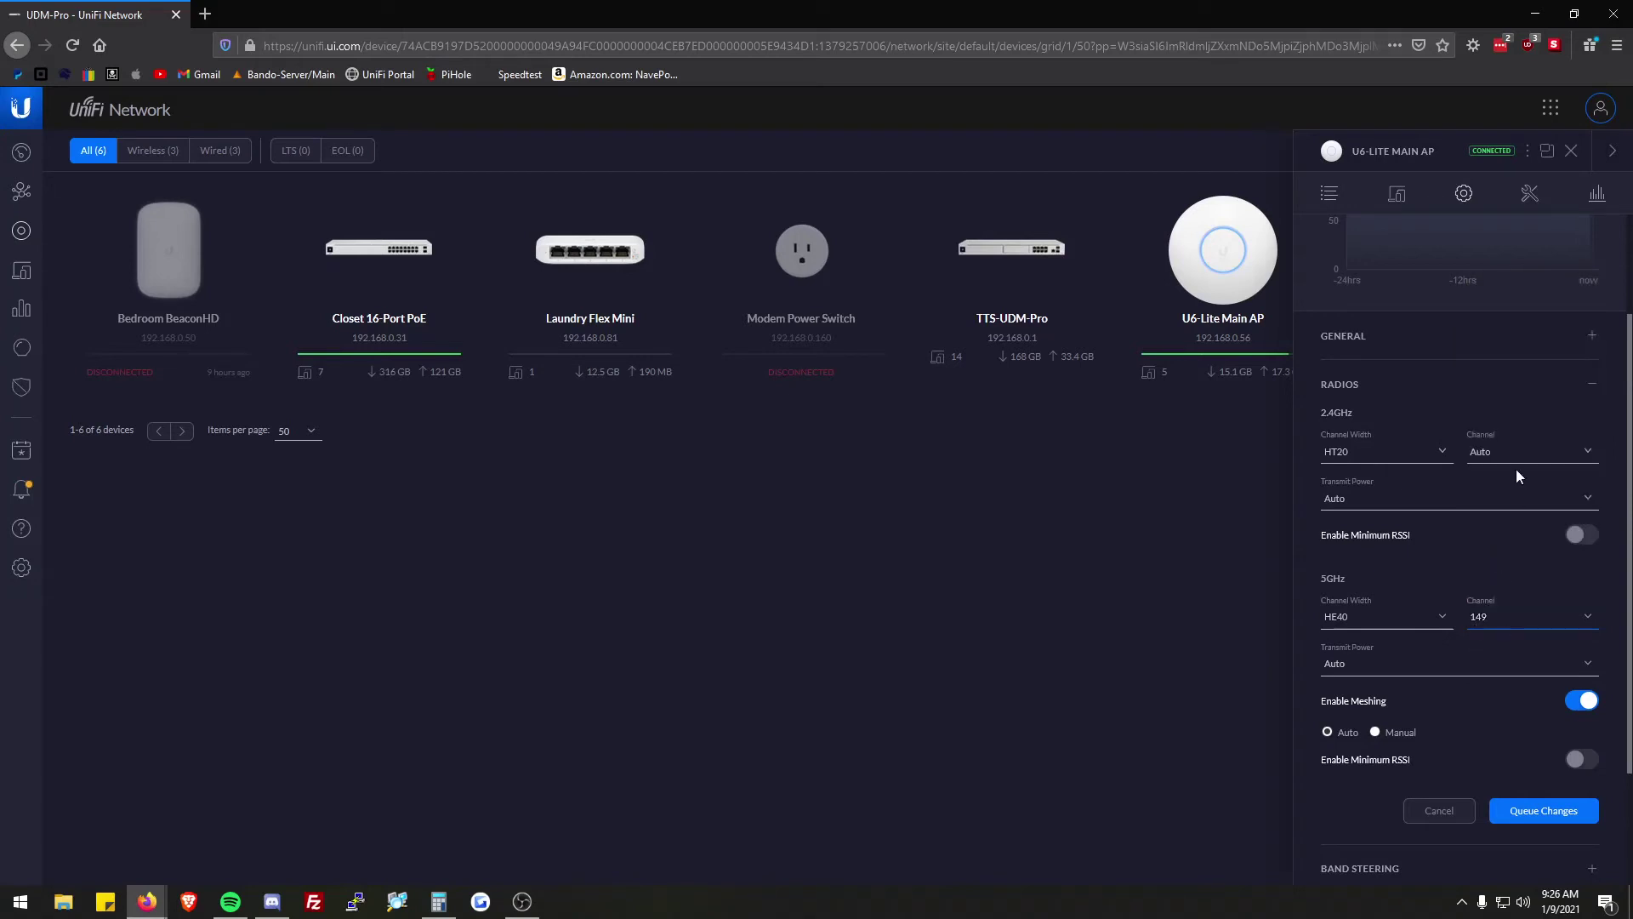
{"action": "scroll", "coordinate": [1519, 477], "scroll_direction": "down", "scroll_amount": 2}
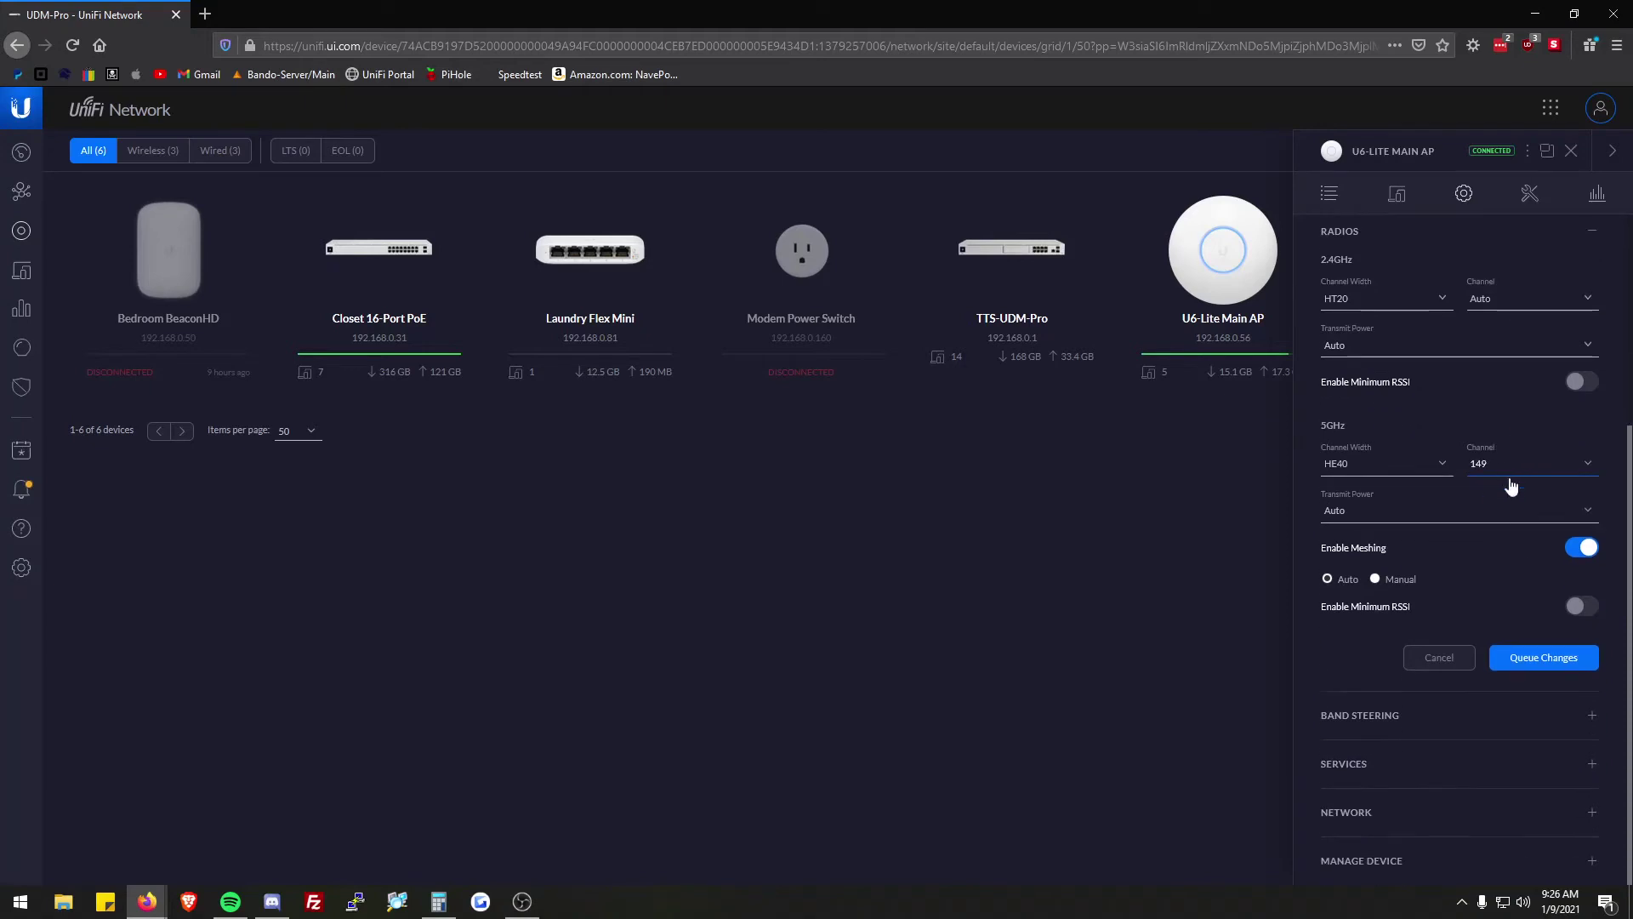
{"action": "left_click", "coordinate": [1530, 197]}
{"action": "scroll", "coordinate": [1472, 538], "scroll_direction": "down", "scroll_amount": 2}
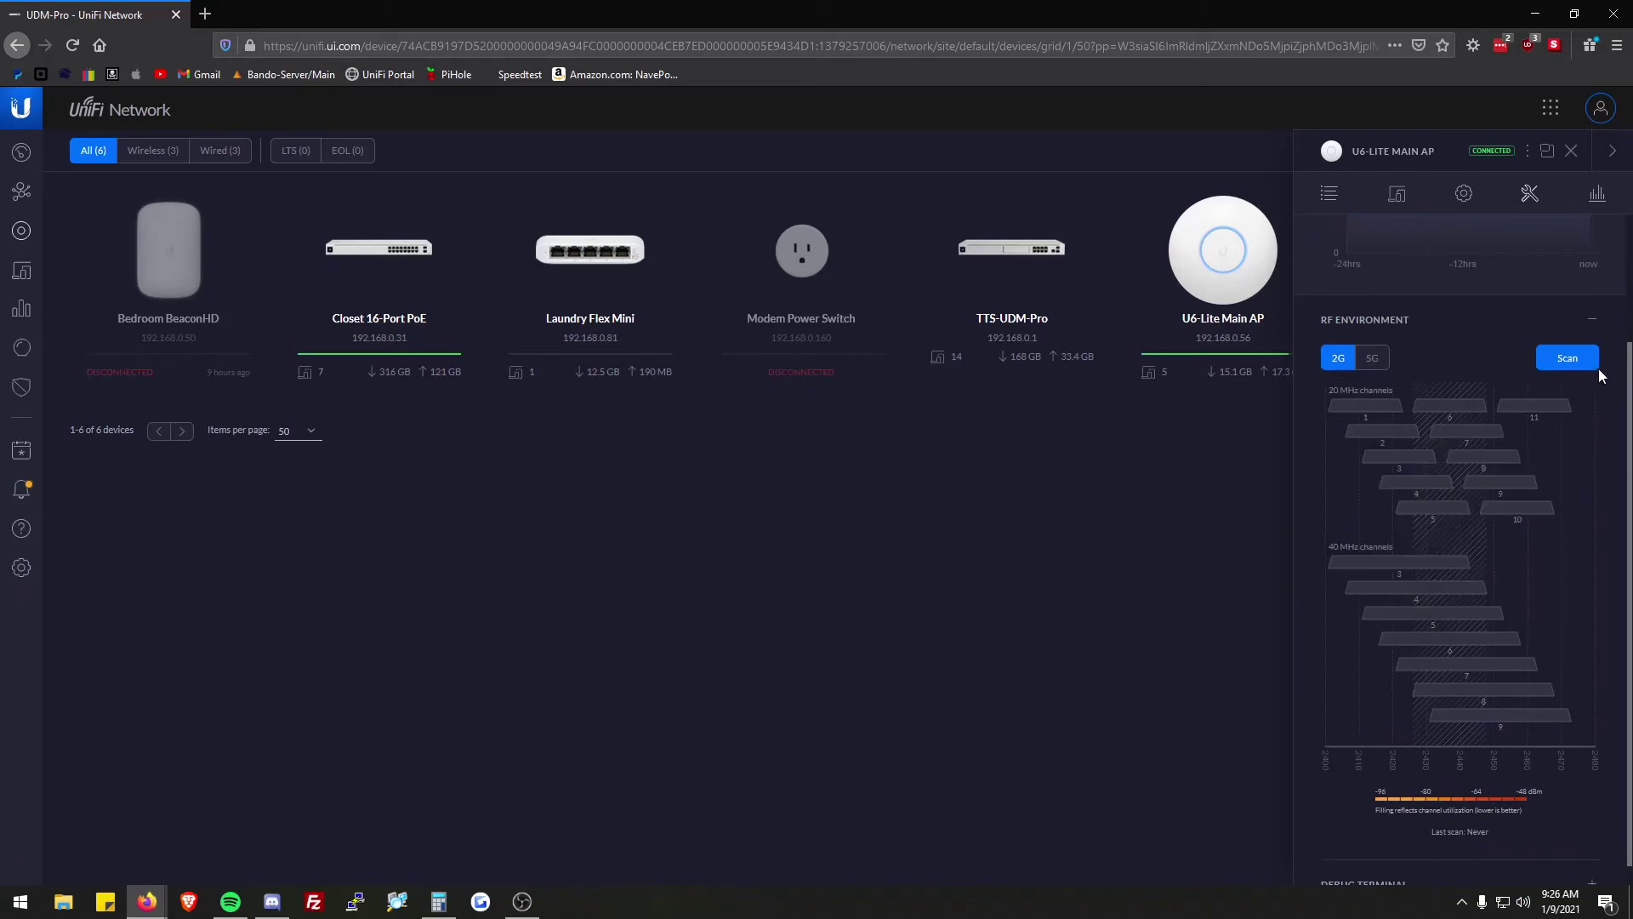
{"action": "left_click", "coordinate": [1371, 358]}
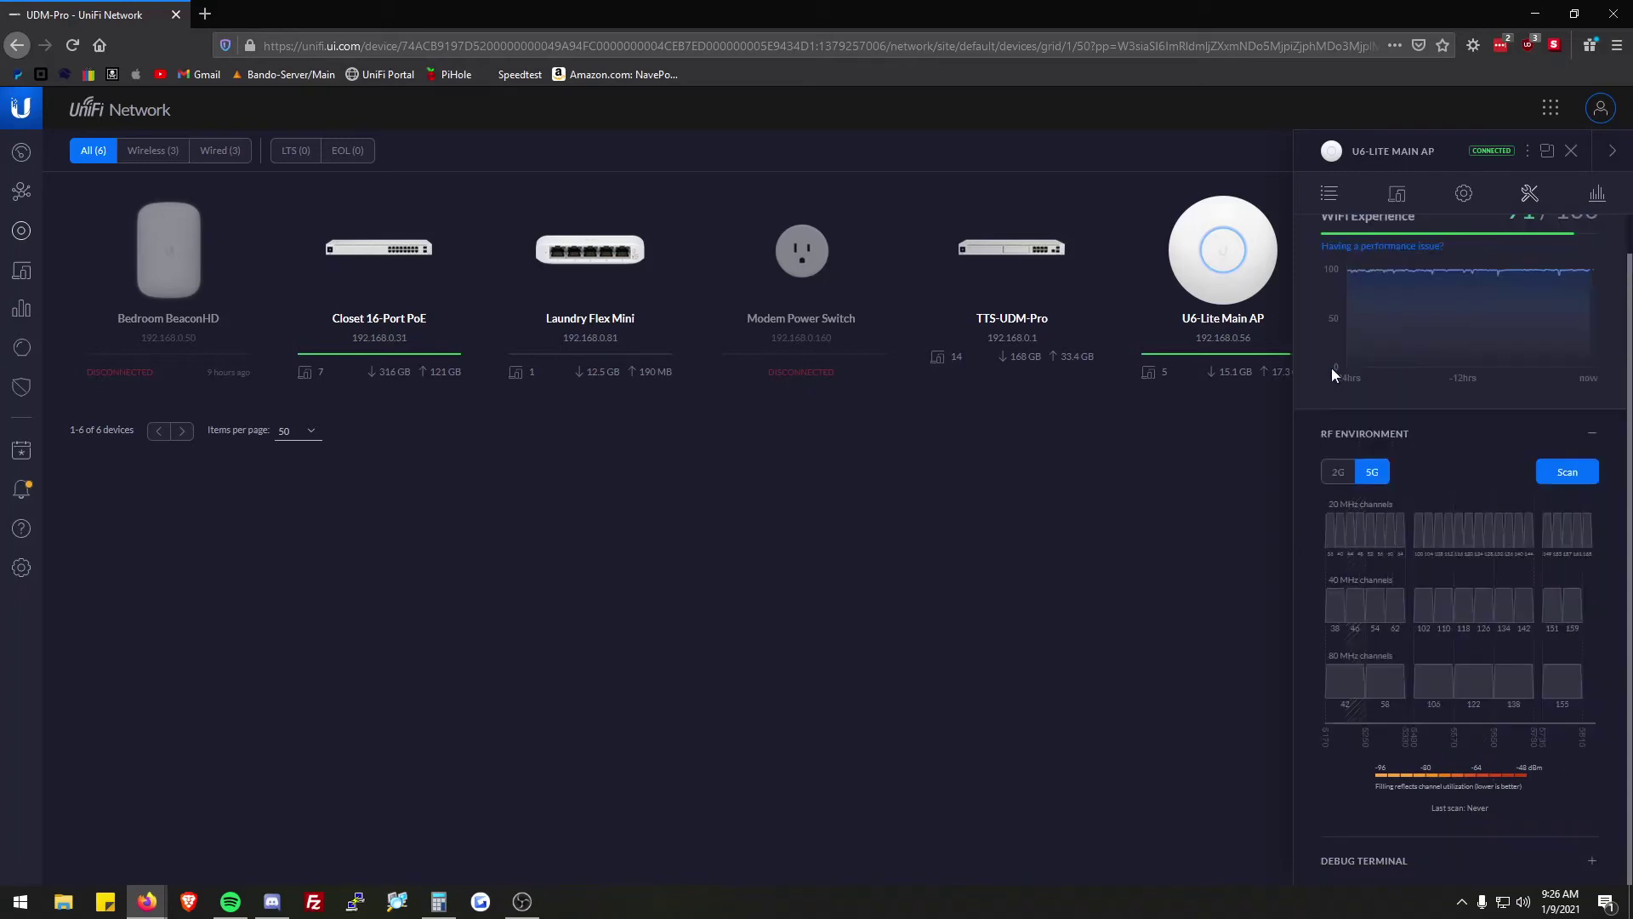
{"action": "left_click", "coordinate": [1351, 476]}
{"action": "scroll", "coordinate": [1432, 538], "scroll_direction": "down", "scroll_amount": 2}
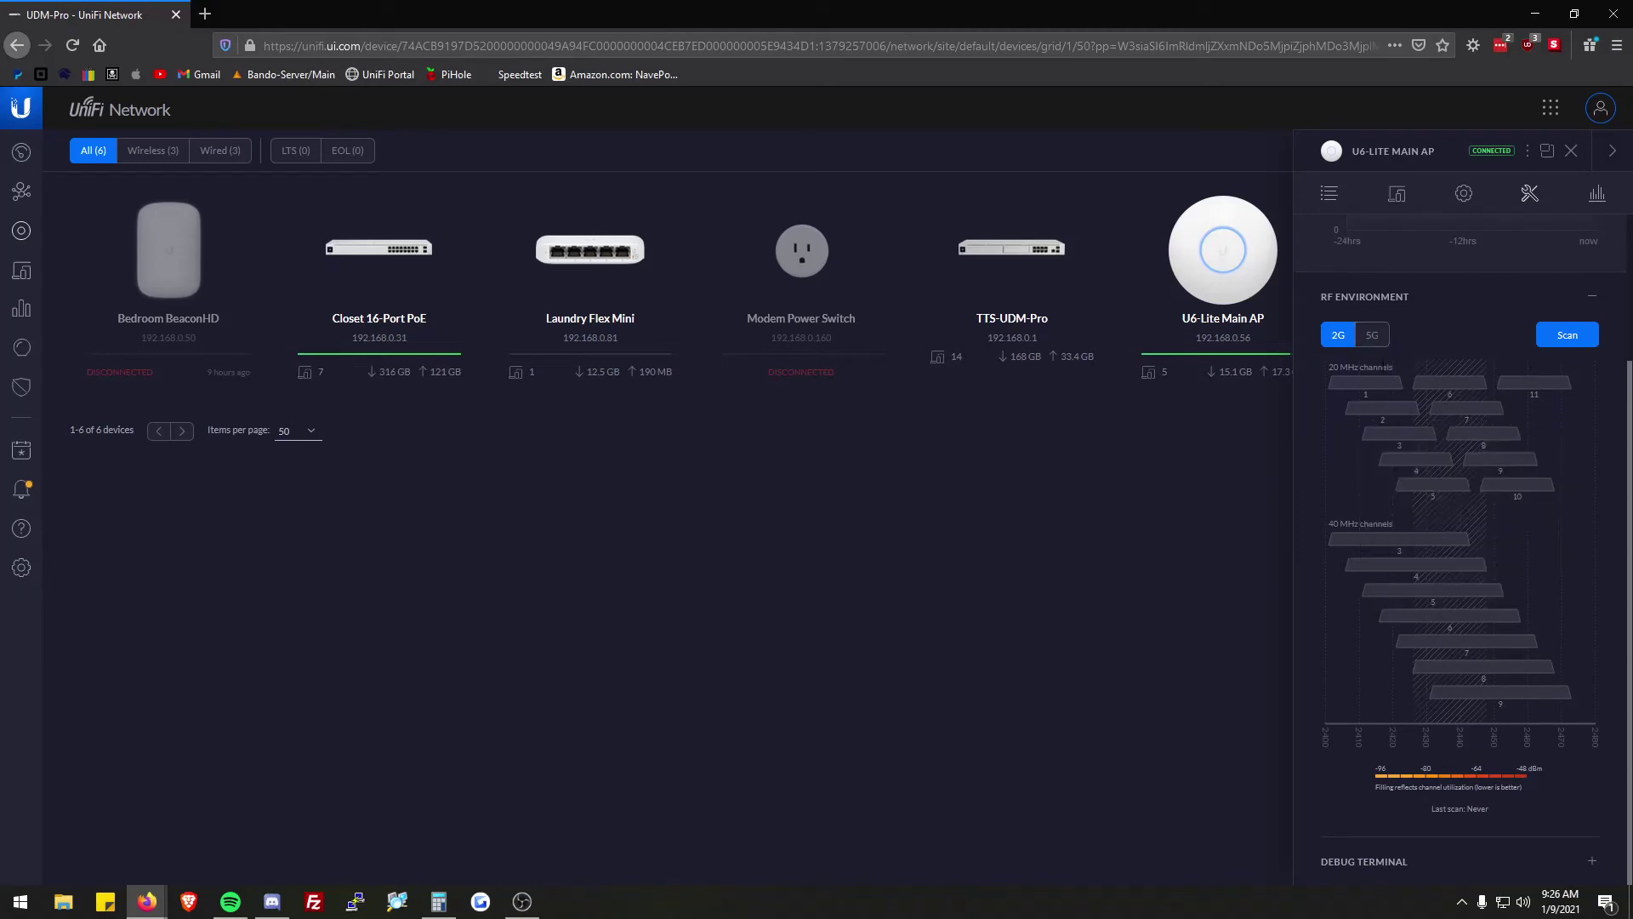
{"action": "left_click", "coordinate": [1370, 334]}
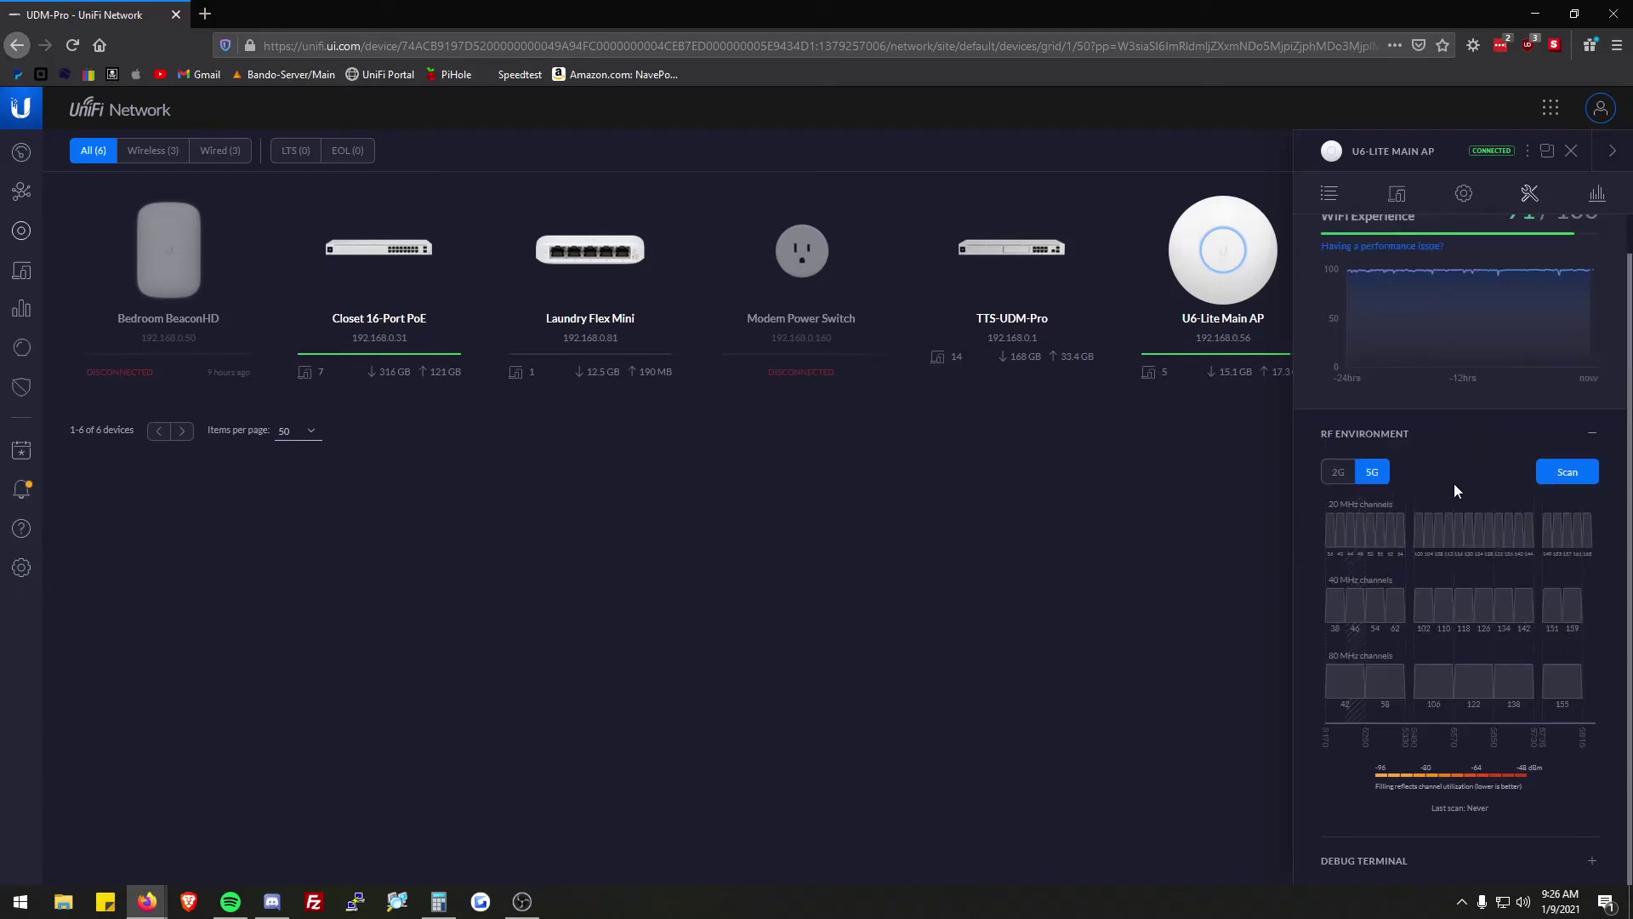
{"action": "left_click", "coordinate": [1340, 472]}
- Keep the 5GHz channel at 149 and set 5GHz transmit power to High
{"action": "left_click", "coordinate": [1457, 201]}
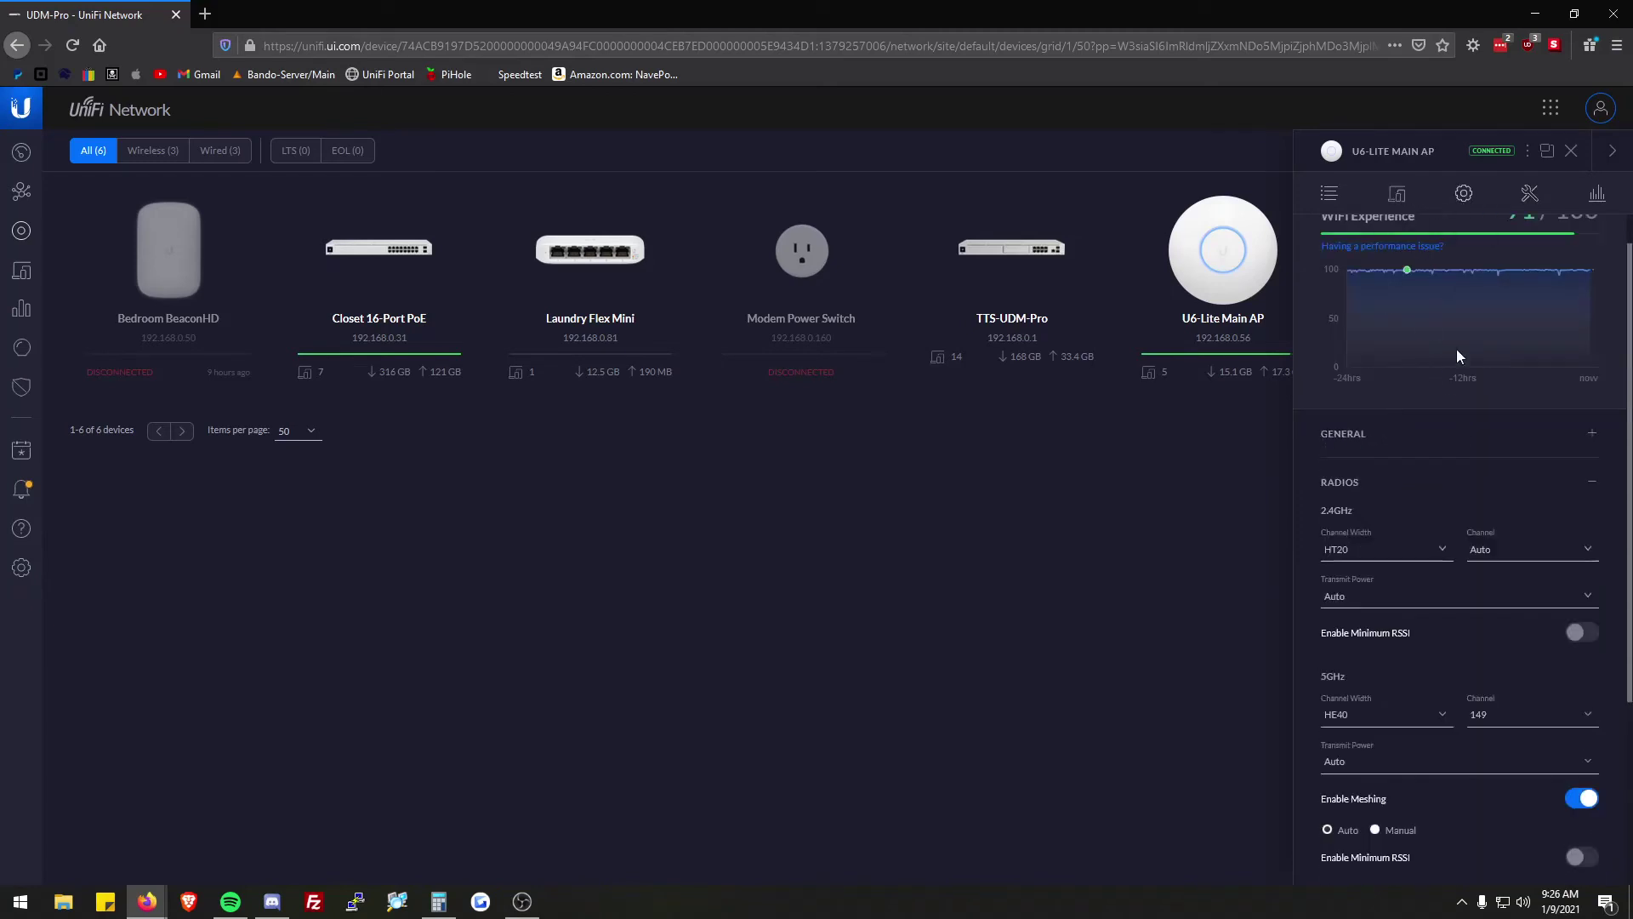
{"action": "scroll", "coordinate": [1459, 357], "scroll_direction": "down", "scroll_amount": 3}
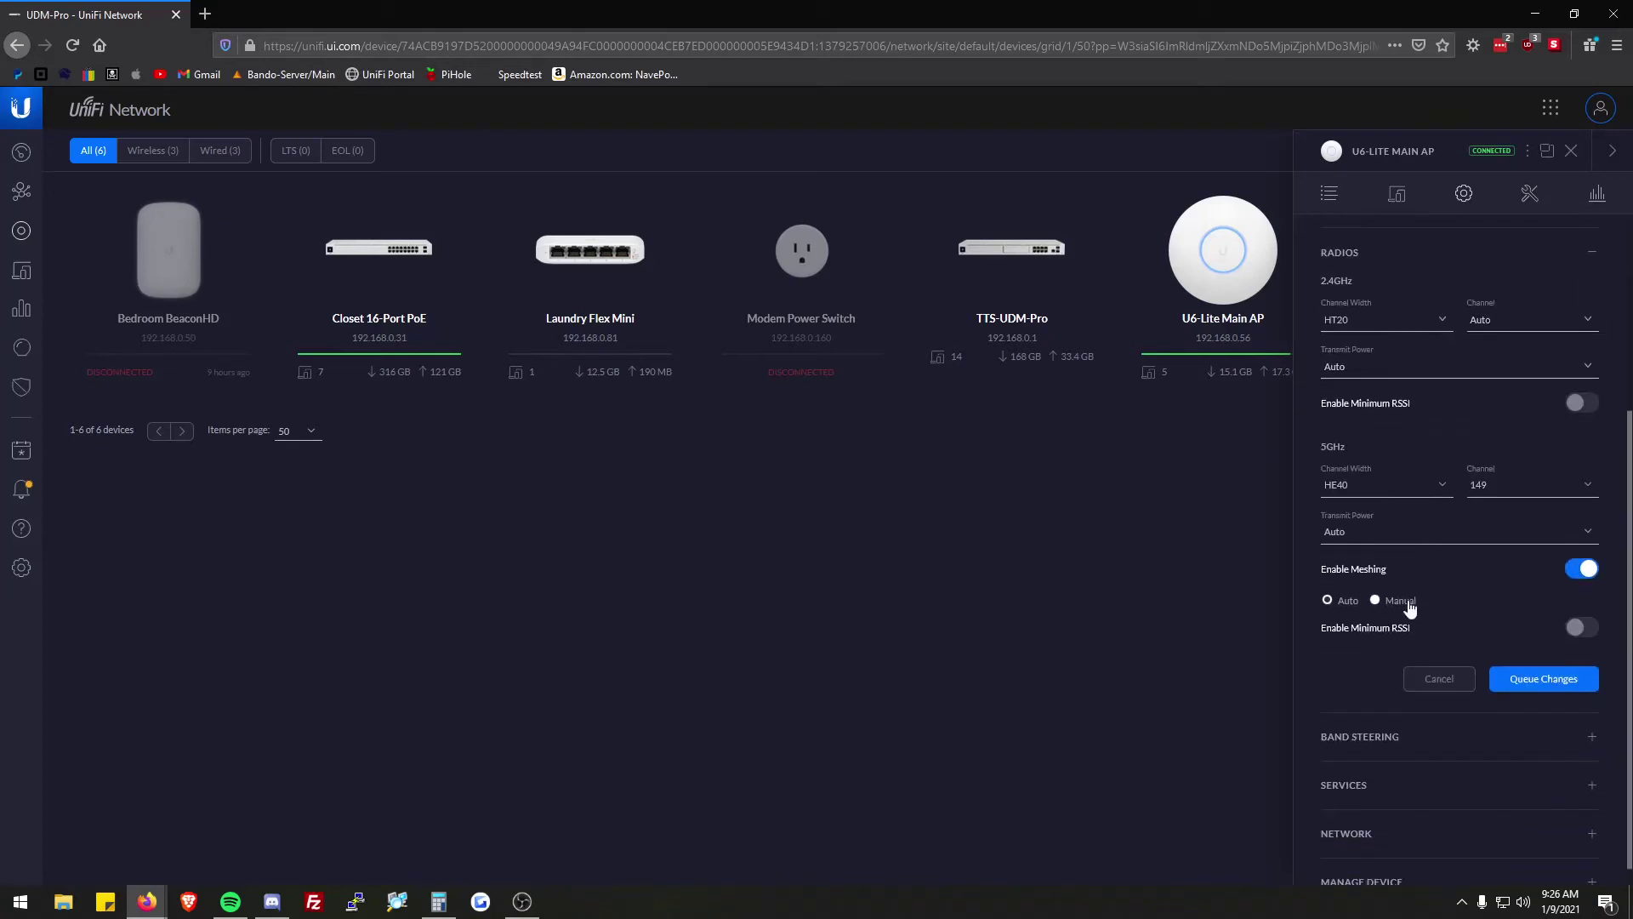
{"action": "left_click", "coordinate": [1511, 491]}
{"action": "left_click", "coordinate": [1402, 542]}
{"action": "left_click", "coordinate": [1402, 542]}
{"action": "left_click", "coordinate": [1371, 565]}
- Review the 5GHz channel width options, leaving it at HE40
{"action": "left_click", "coordinate": [1358, 489]}
{"action": "left_click", "coordinate": [1395, 498]}
{"action": "left_click", "coordinate": [1420, 495]}
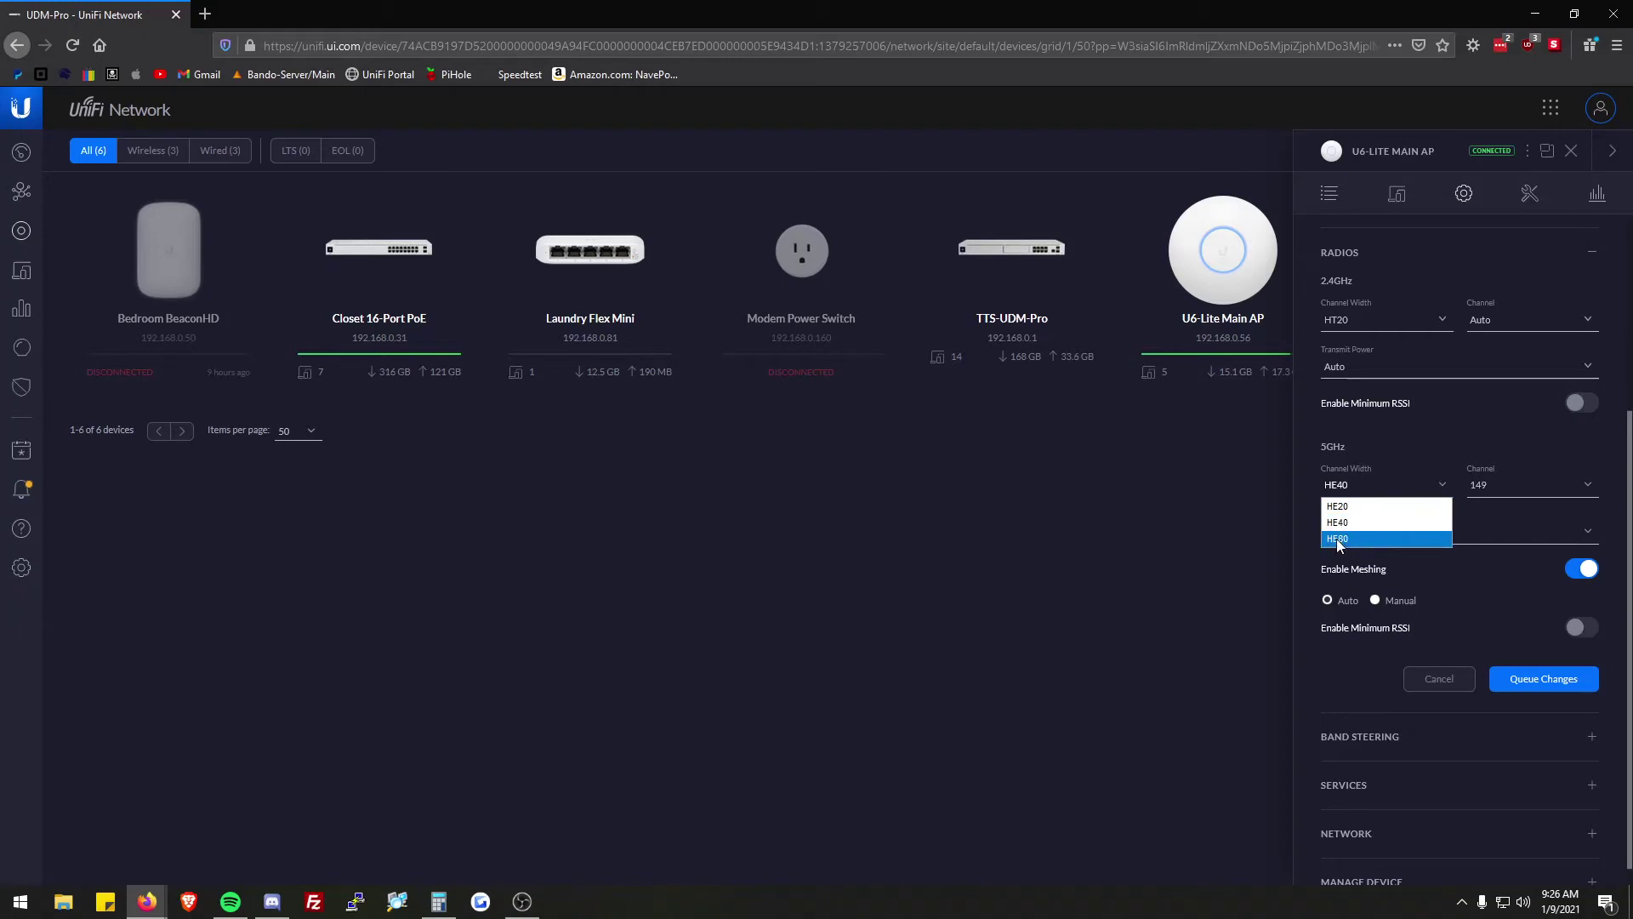
{"action": "left_click", "coordinate": [1378, 525]}
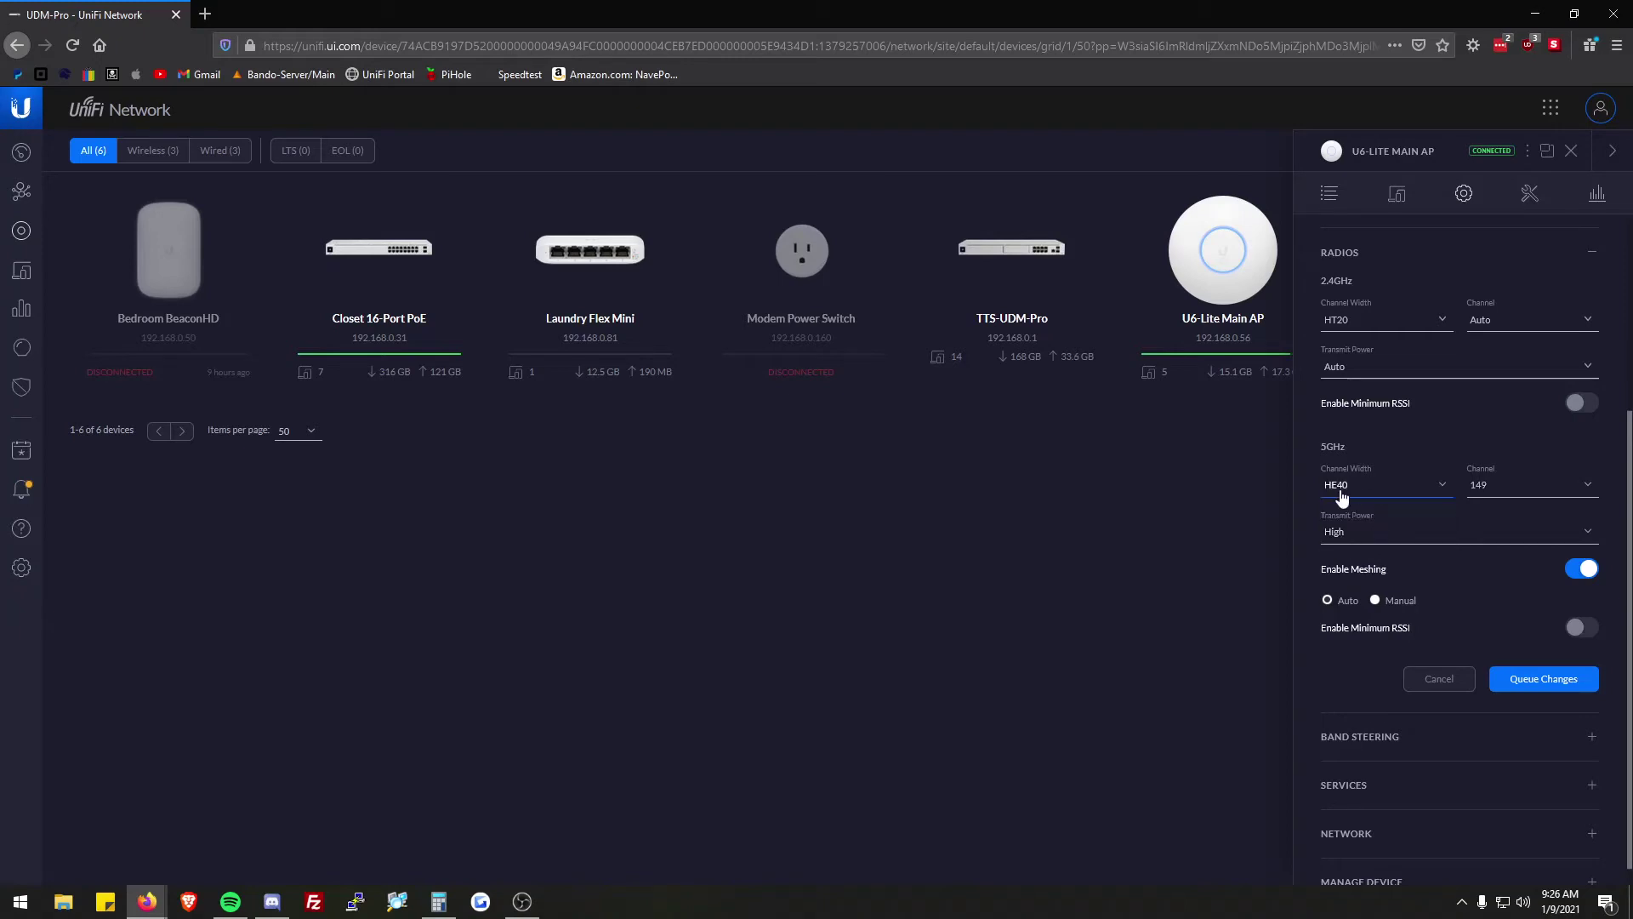
{"action": "left_click", "coordinate": [1359, 501]}
{"action": "left_click", "coordinate": [1353, 530]}
{"action": "left_click", "coordinate": [1349, 502]}
{"action": "left_click", "coordinate": [1346, 532]}
{"action": "left_click", "coordinate": [1369, 498]}
{"action": "left_click", "coordinate": [1368, 515]}
- Set the 2.4GHz radio to channel 6, HT40, High power and queue the changes
{"action": "left_click", "coordinate": [1521, 323]}
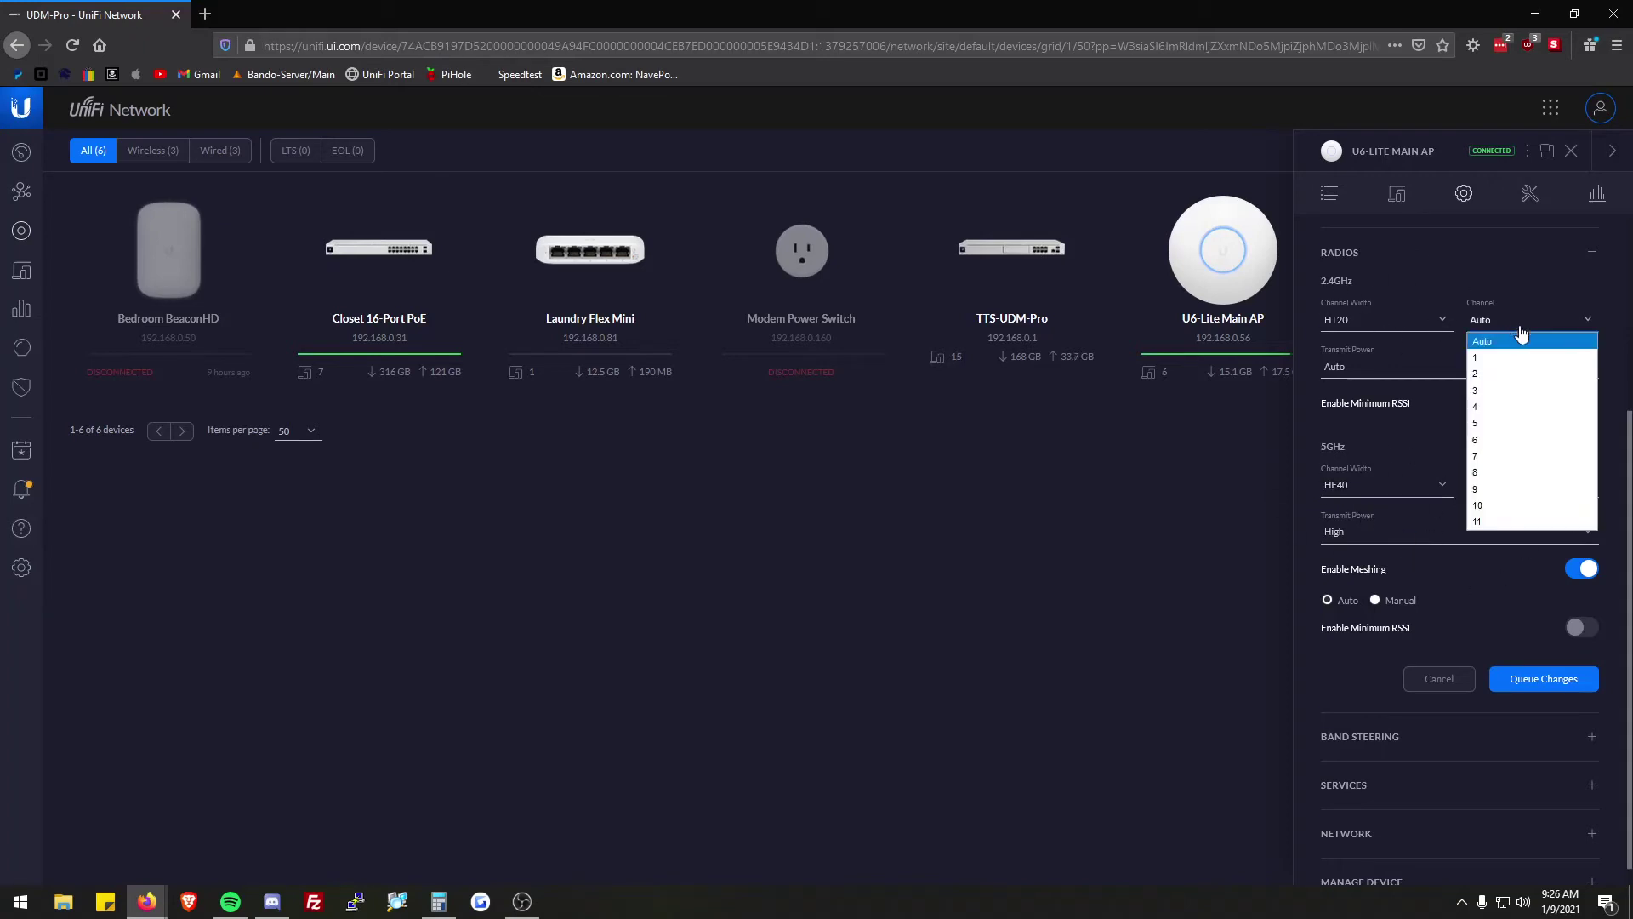
{"action": "left_click", "coordinate": [1504, 440]}
{"action": "left_click", "coordinate": [1402, 324]}
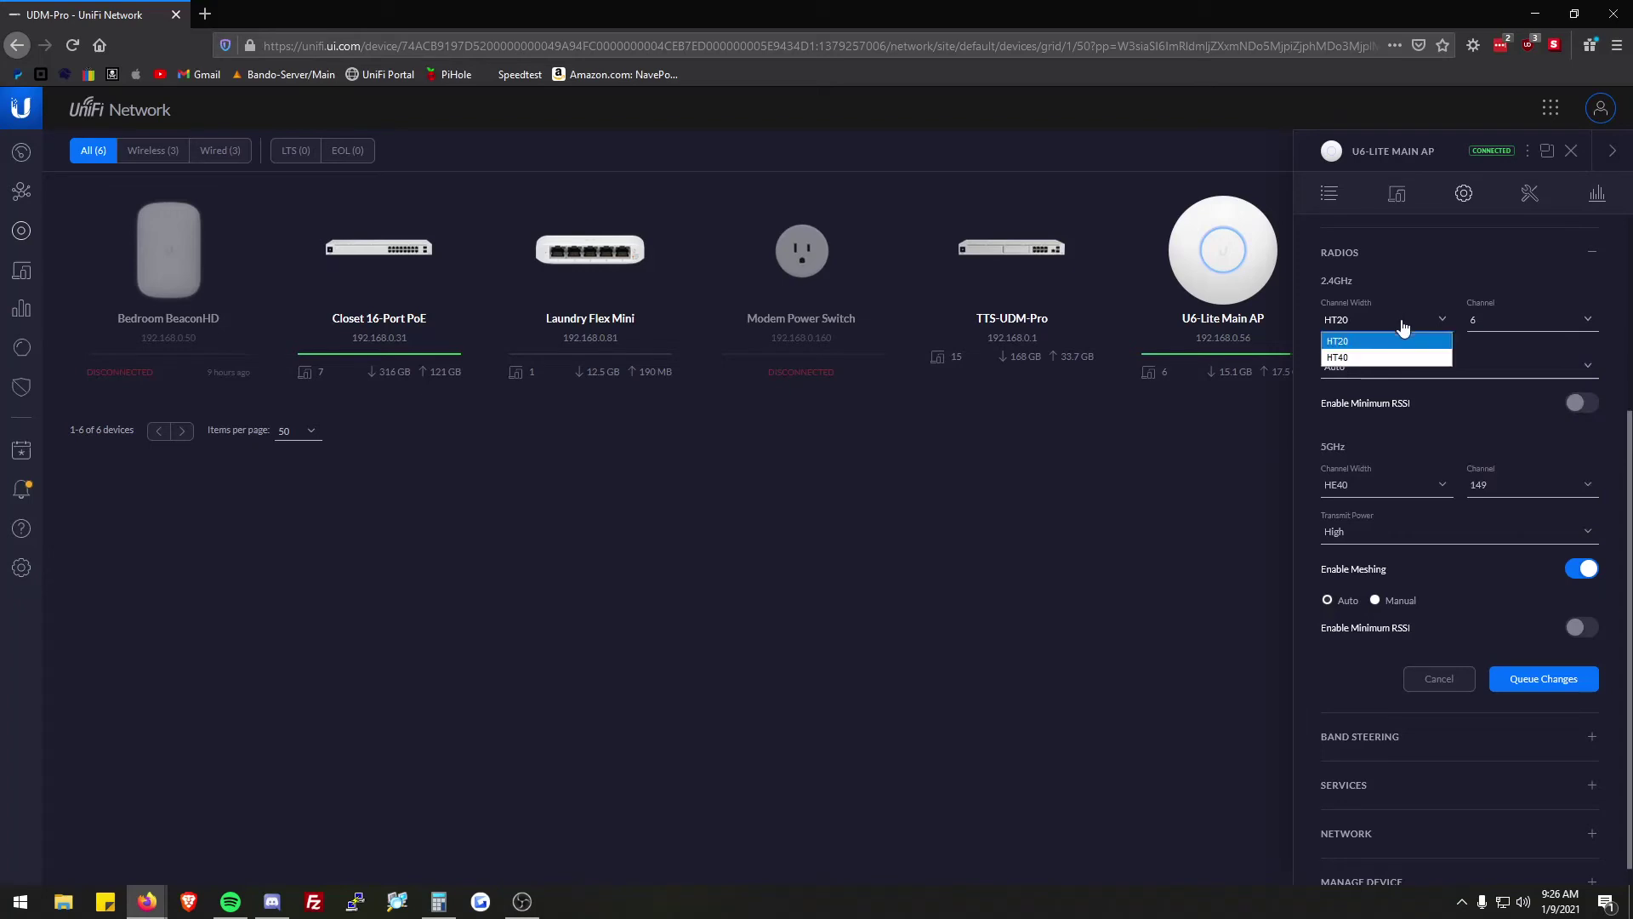
{"action": "left_click", "coordinate": [1370, 357]}
{"action": "left_click", "coordinate": [1371, 366]}
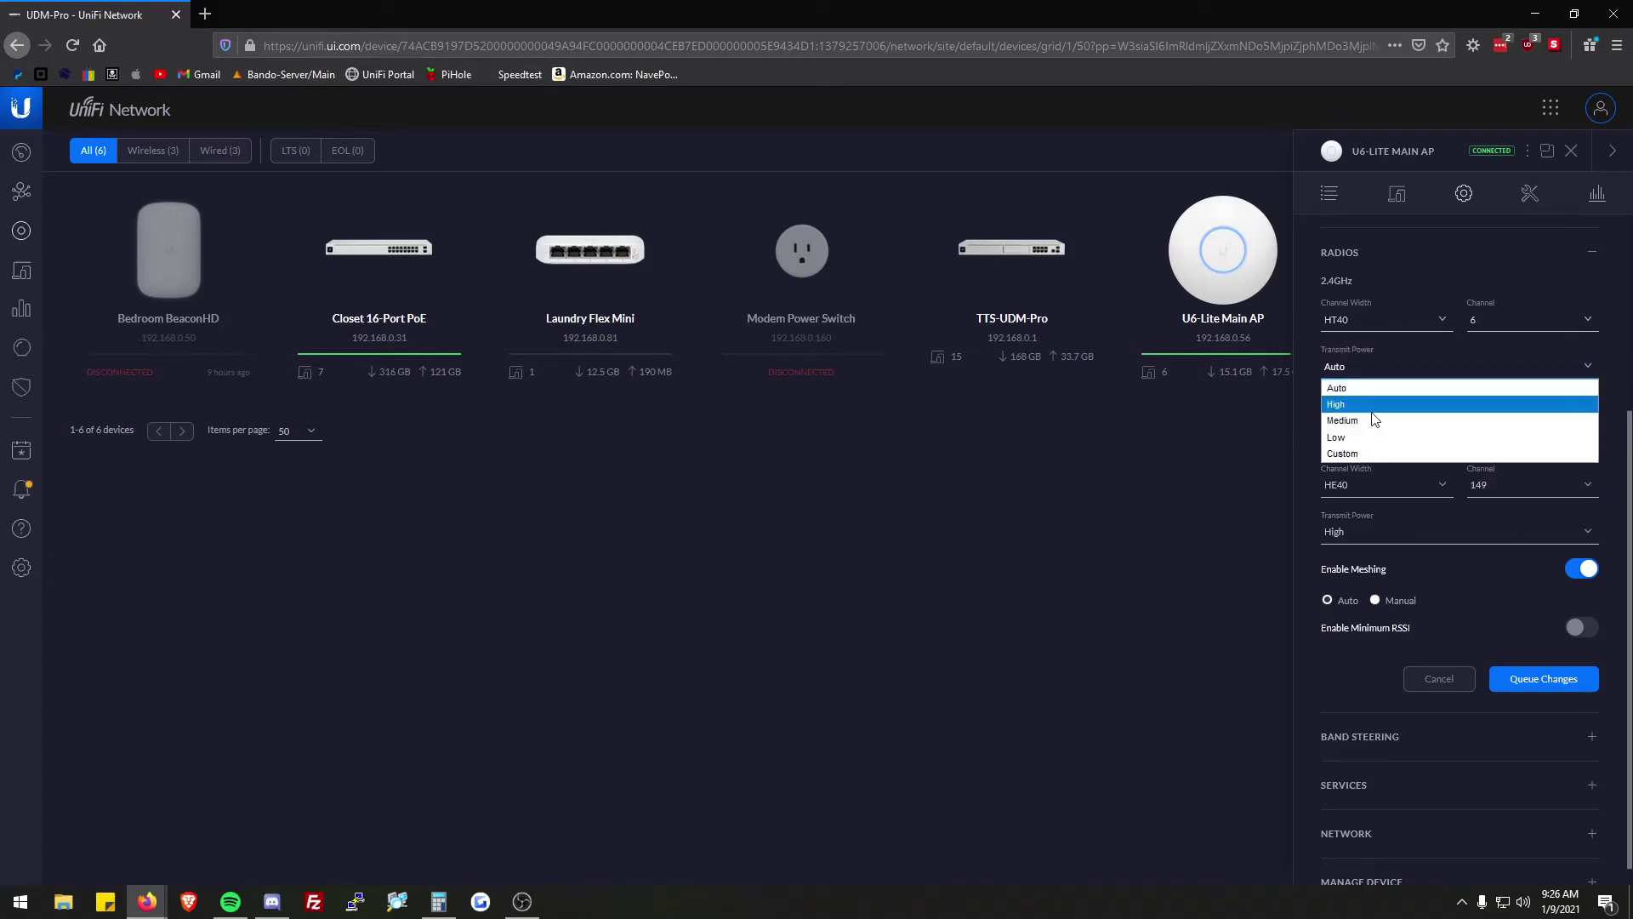
{"action": "left_click", "coordinate": [1372, 408]}
{"action": "scroll", "coordinate": [1523, 528], "scroll_direction": "down", "scroll_amount": 1}
{"action": "scroll", "coordinate": [1463, 587], "scroll_direction": "up", "scroll_amount": 3}
{"action": "scroll", "coordinate": [1453, 591], "scroll_direction": "down", "scroll_amount": 3}
{"action": "left_click", "coordinate": [1581, 665]}
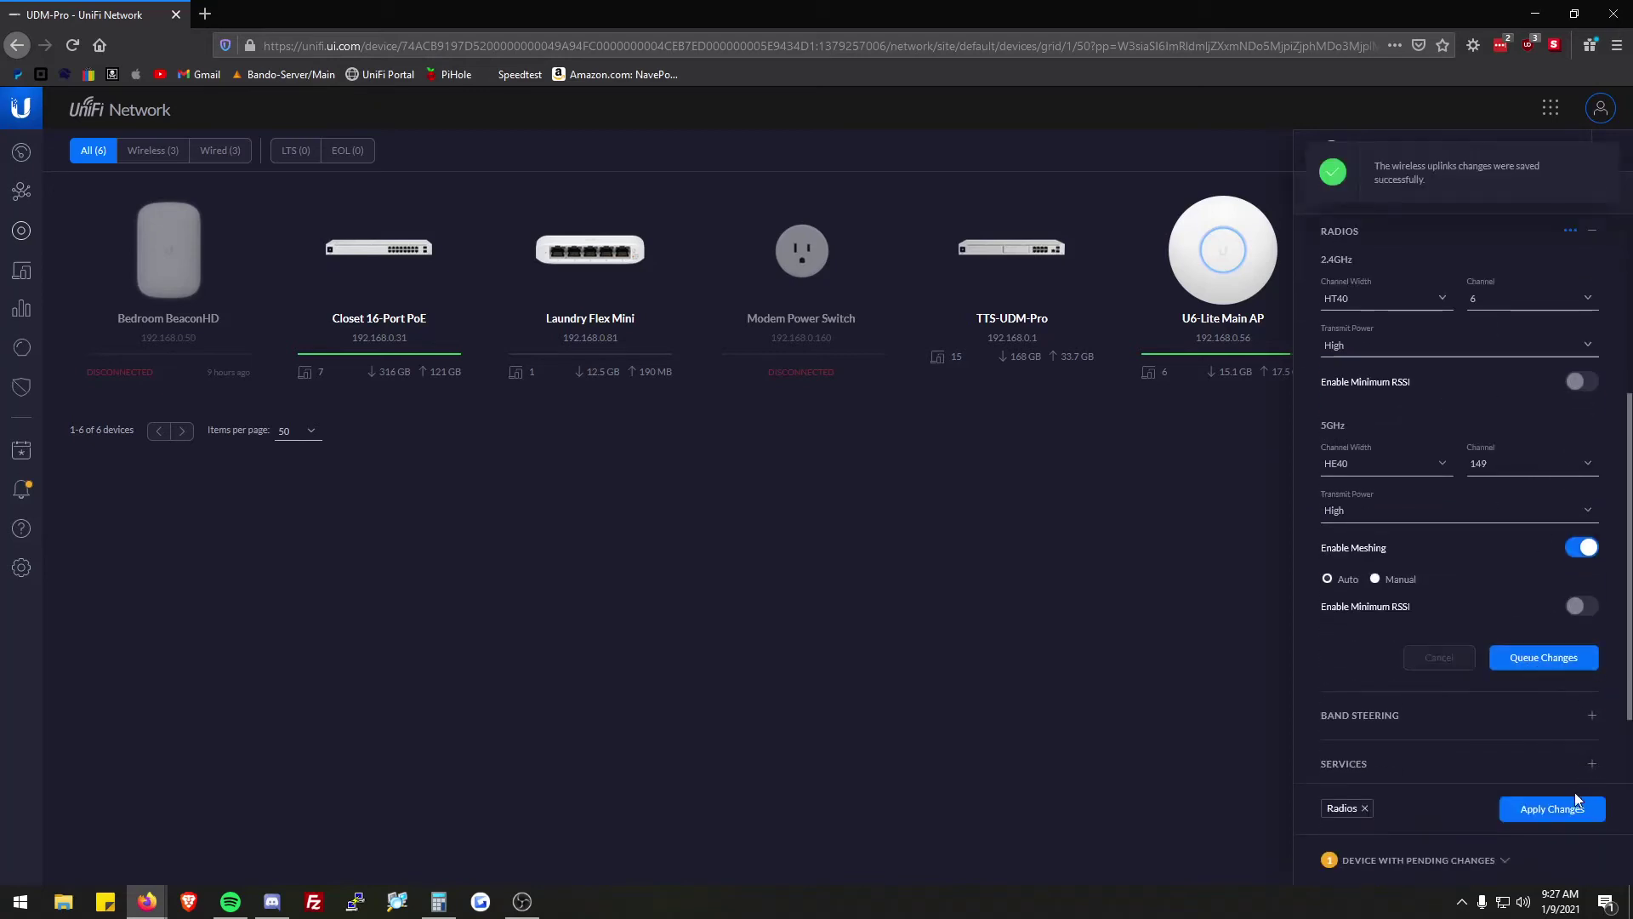
- Apply the pending radio changes (2.4GHz HT40 ch6, 5GHz ch149, High power) to the U6-Lite Main AP
{"action": "left_click", "coordinate": [1550, 806]}
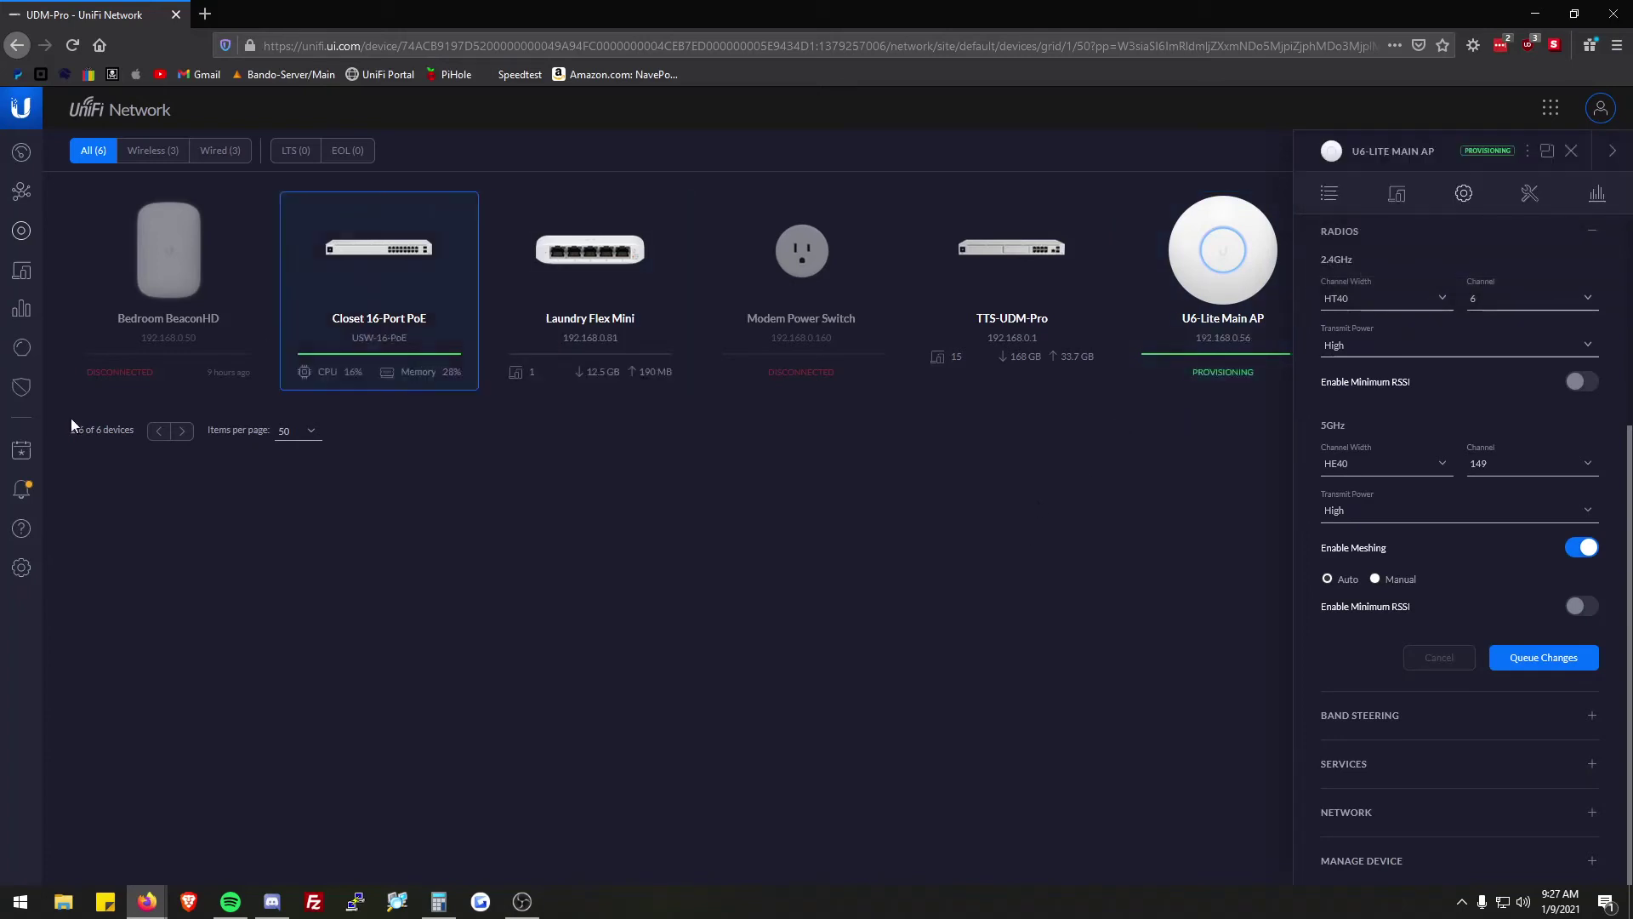
{"action": "key", "text": "alt+Tab"}
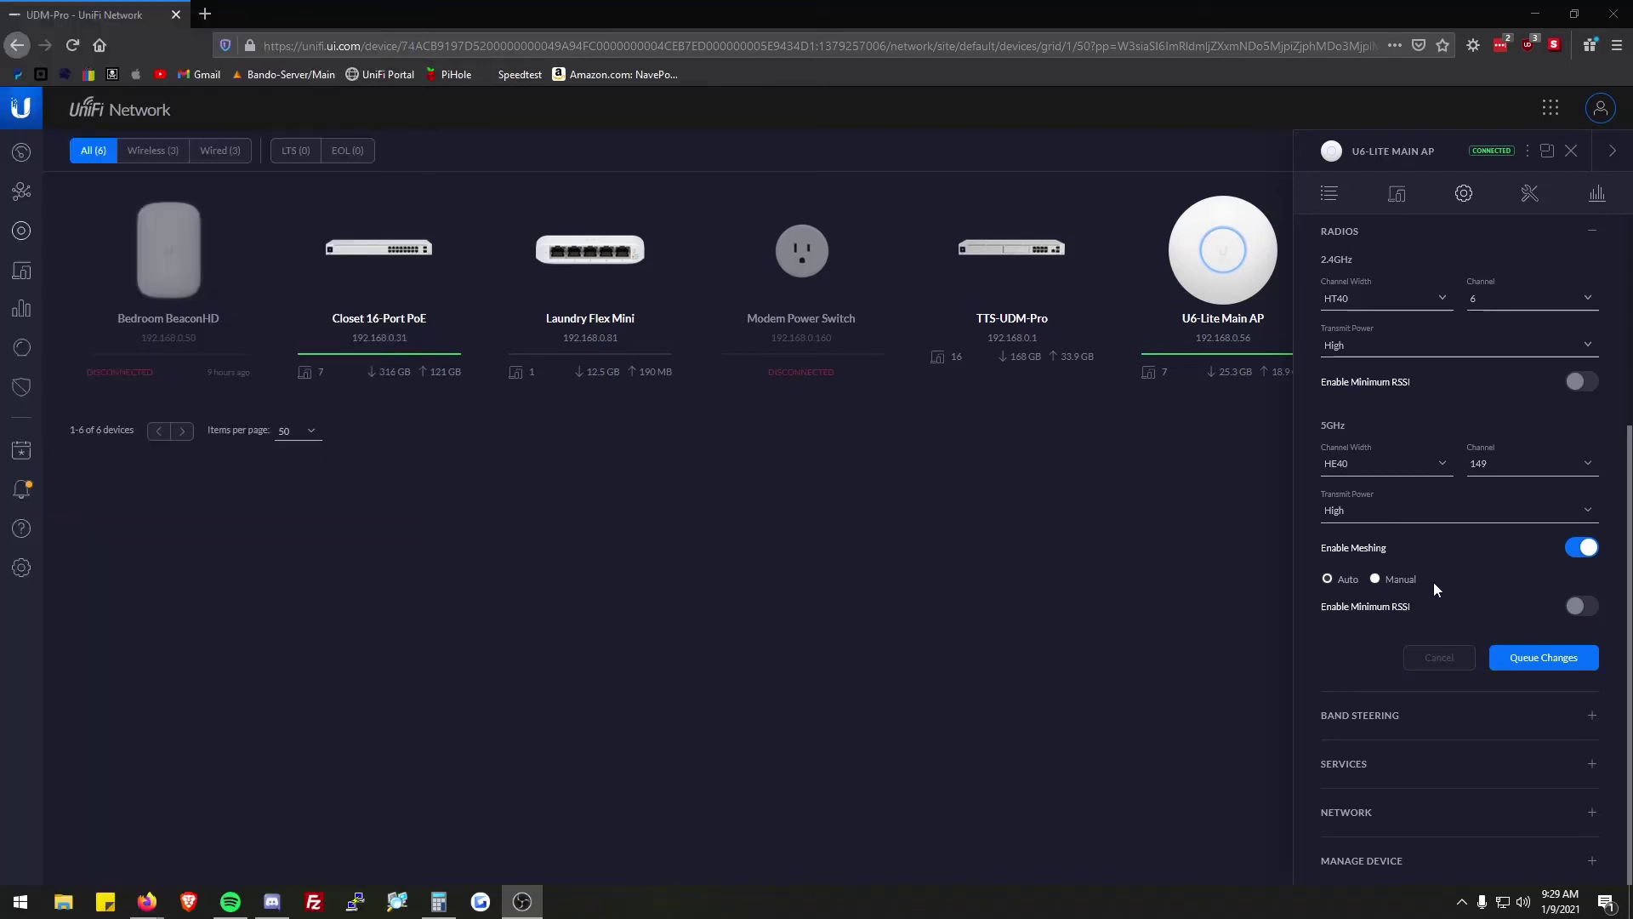
- Set the U6-Lite Main AP's 5GHz channel width to HE80, keeping 2.4GHz at HT40, and apply it
{"action": "left_click", "coordinate": [1378, 465]}
{"action": "left_click", "coordinate": [1373, 526]}
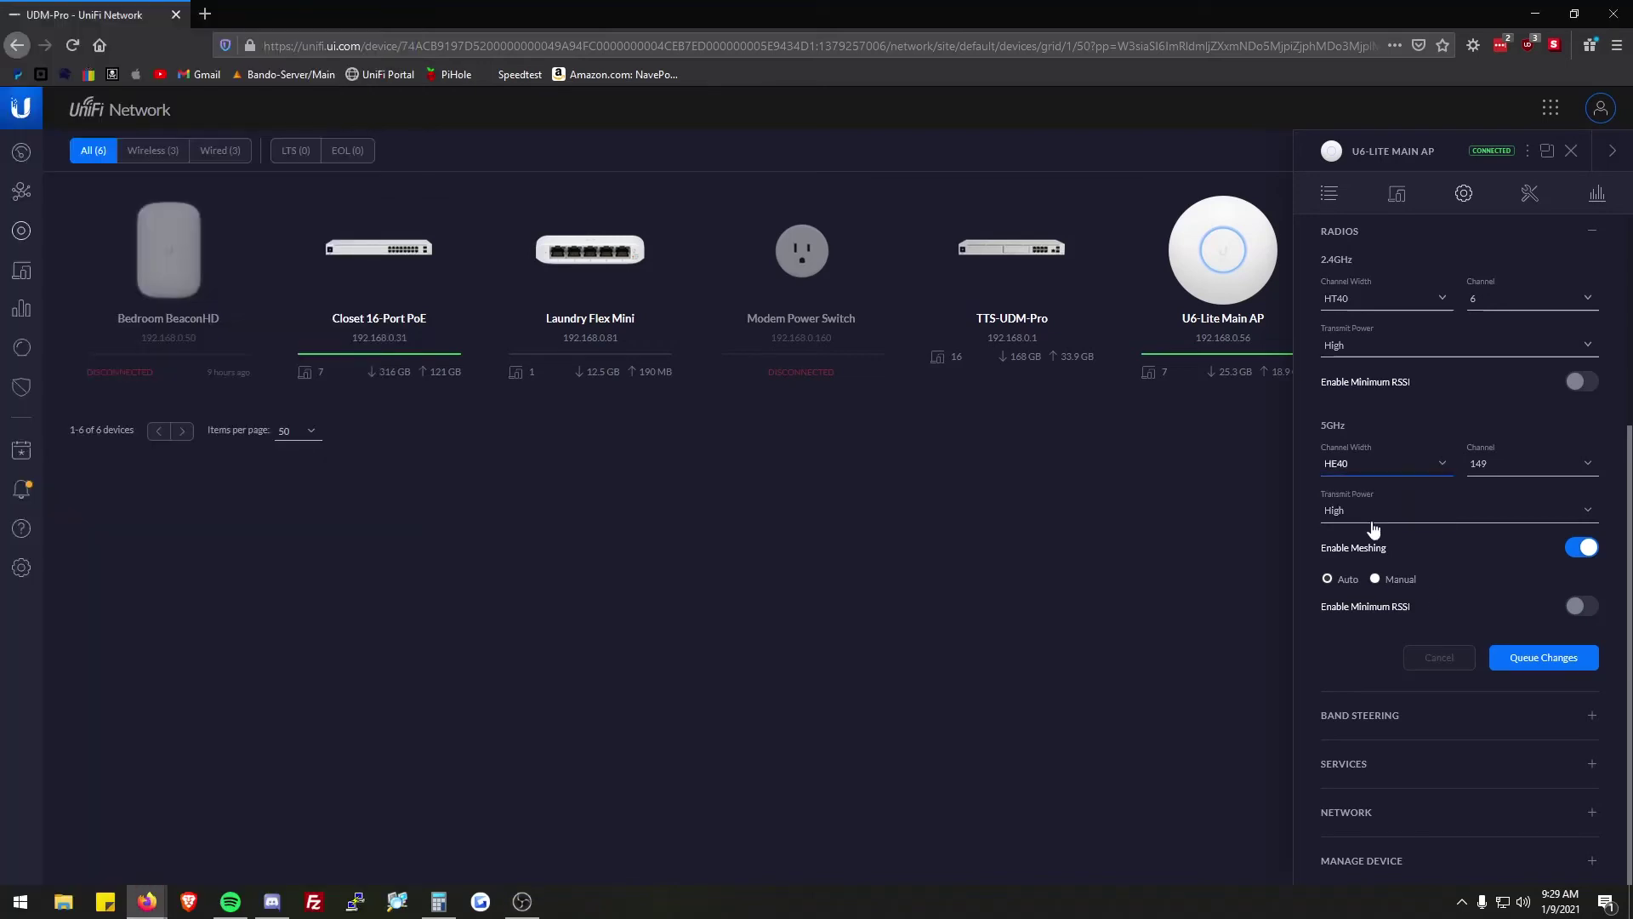
{"action": "left_click", "coordinate": [1378, 308]}
{"action": "left_click", "coordinate": [1378, 302]}
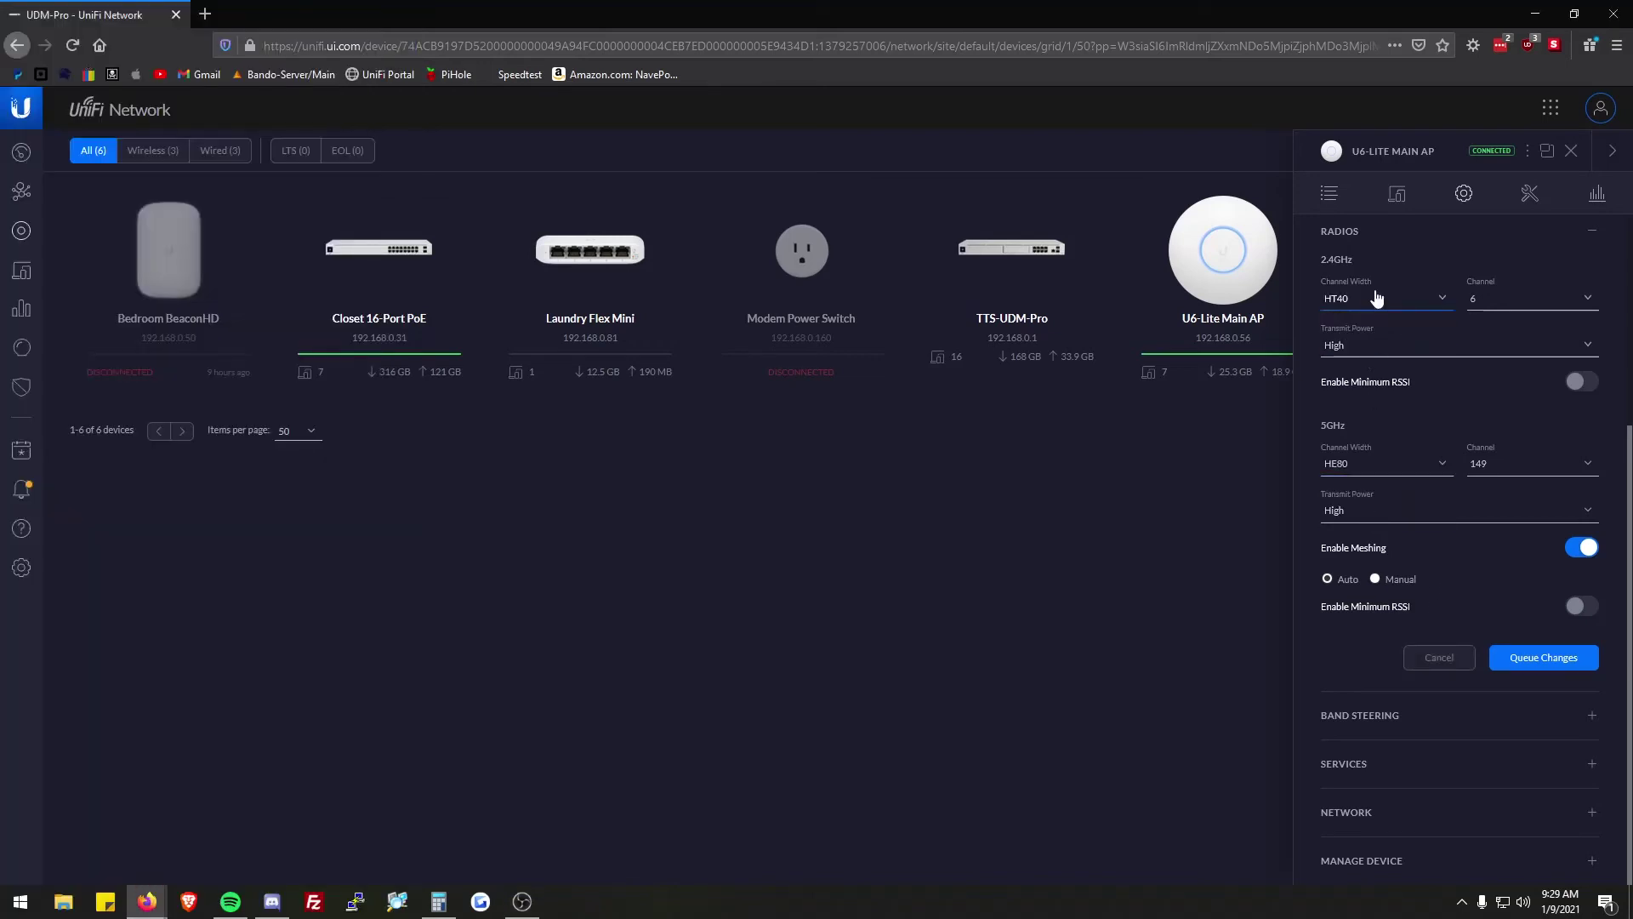
{"action": "left_click", "coordinate": [1556, 659]}
{"action": "left_click", "coordinate": [1574, 809]}
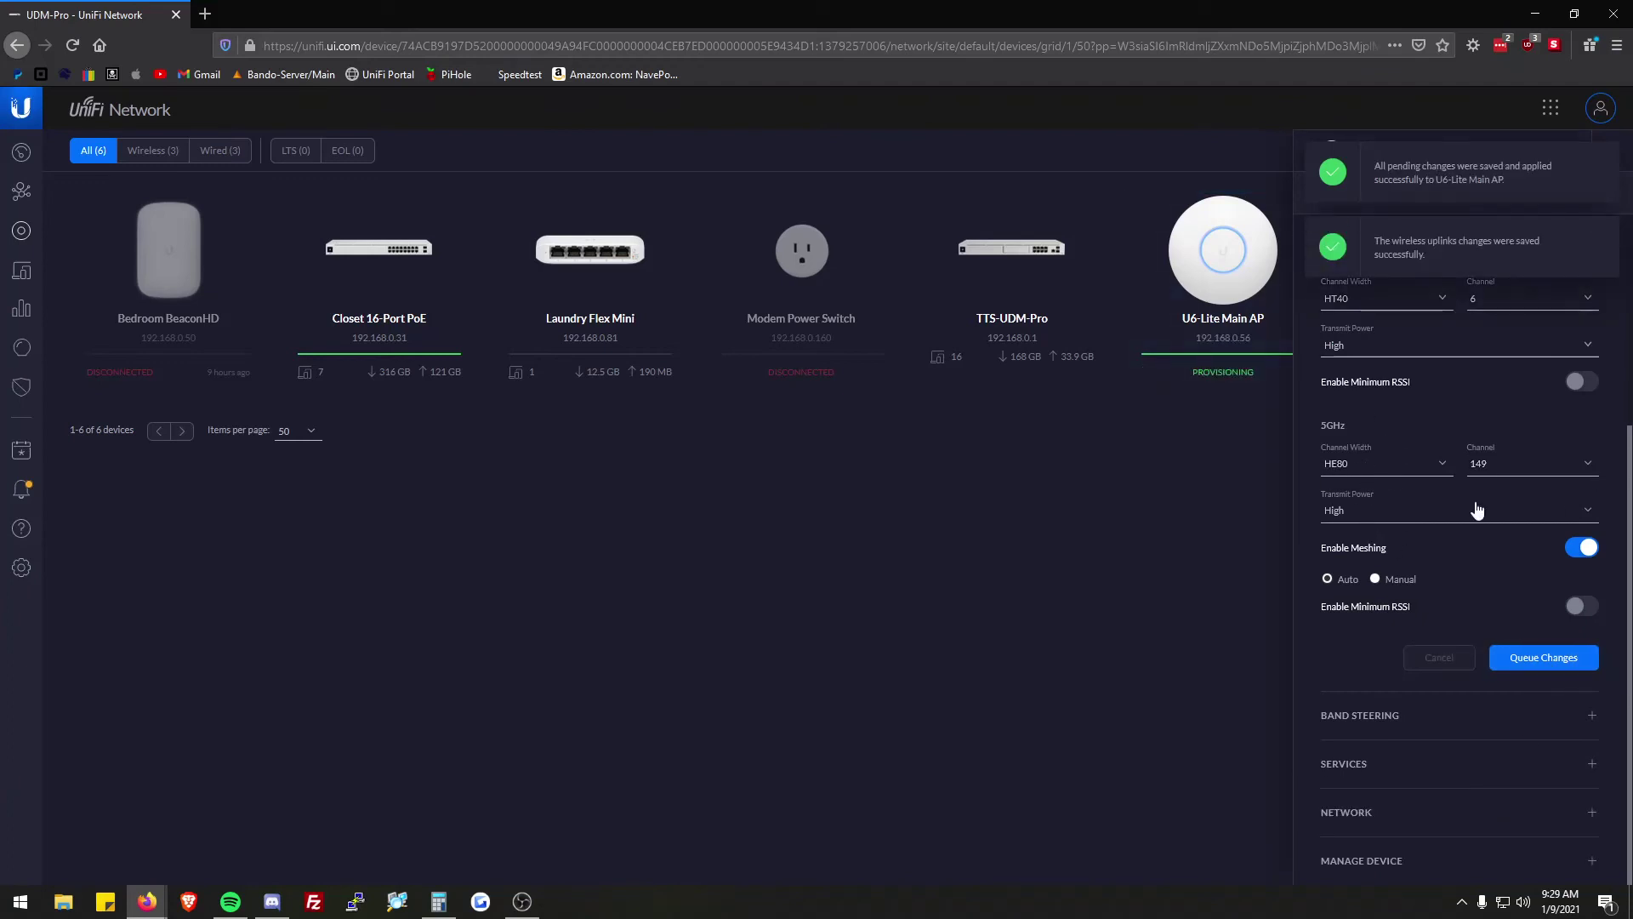
{"action": "mouse_move", "coordinate": [1226, 417]}
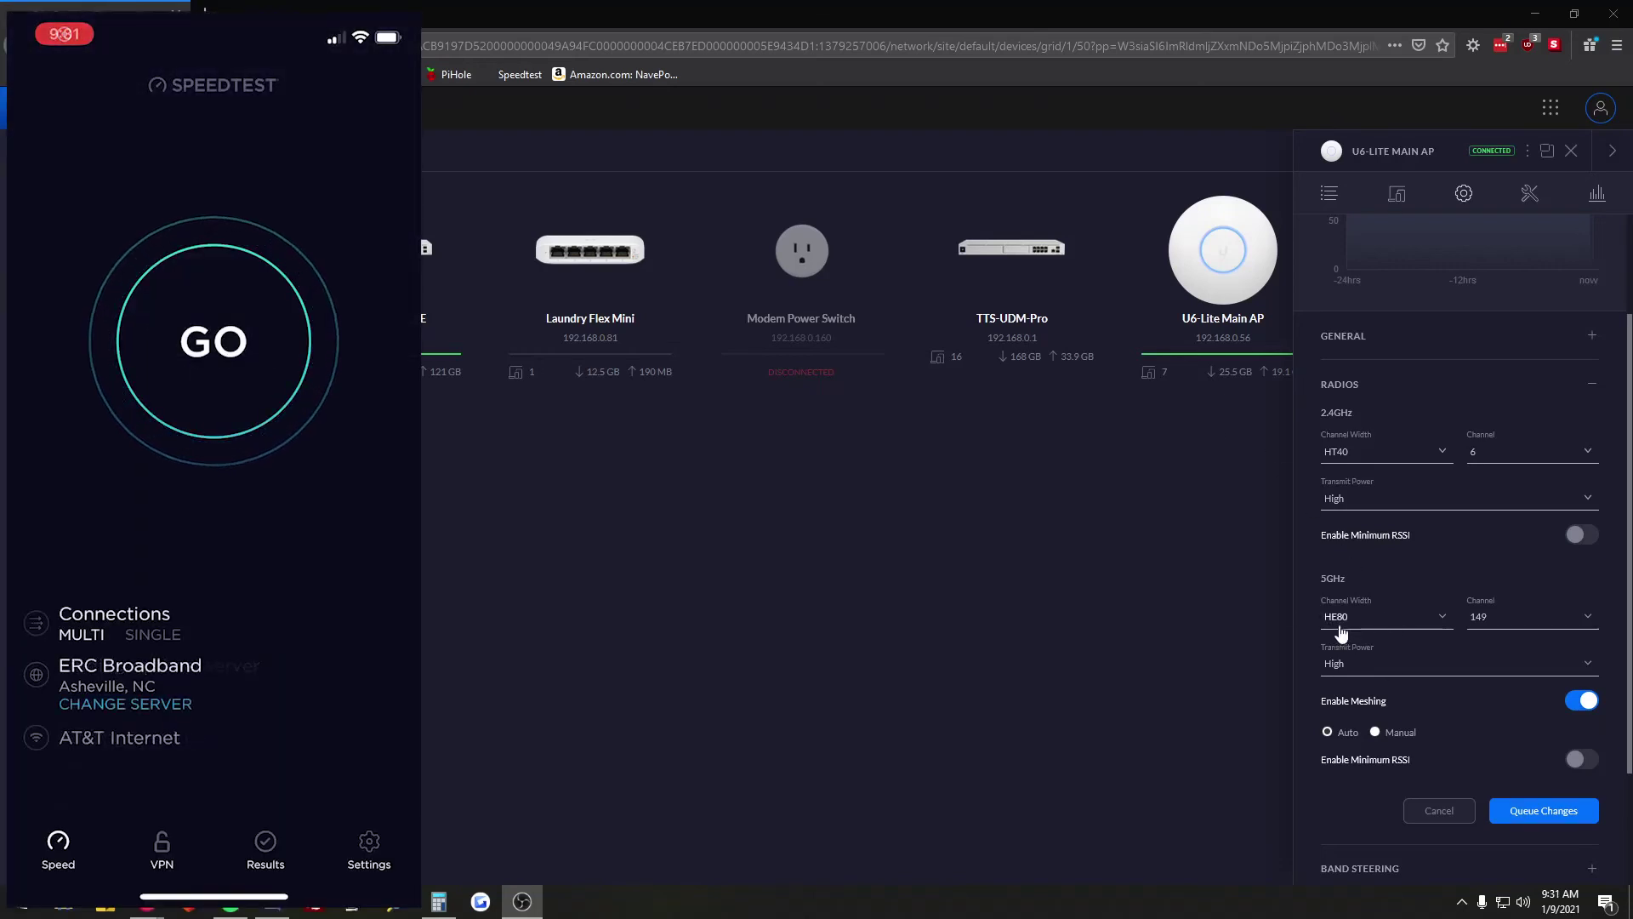
{"action": "left_click", "coordinate": [1339, 627]}
{"action": "left_click", "coordinate": [1391, 580]}
{"action": "left_click", "coordinate": [1369, 634]}
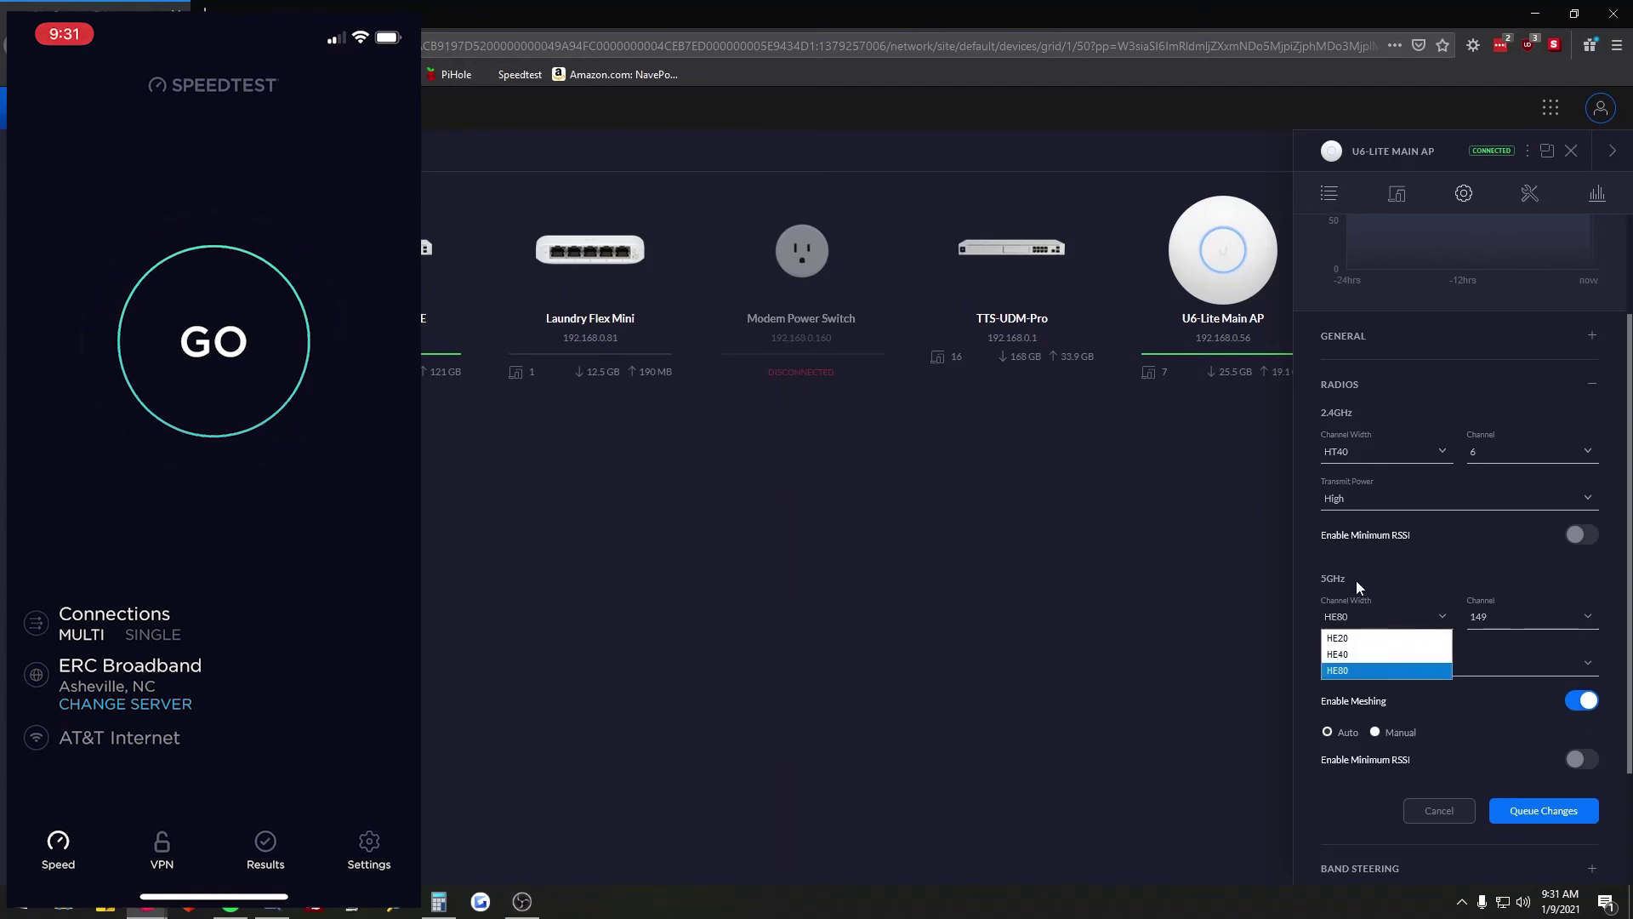
{"action": "left_click", "coordinate": [1359, 667]}
{"action": "left_click", "coordinate": [1386, 626]}
{"action": "left_click", "coordinate": [1360, 655]}
{"action": "left_click", "coordinate": [1353, 625]}
{"action": "left_click", "coordinate": [1375, 671]}
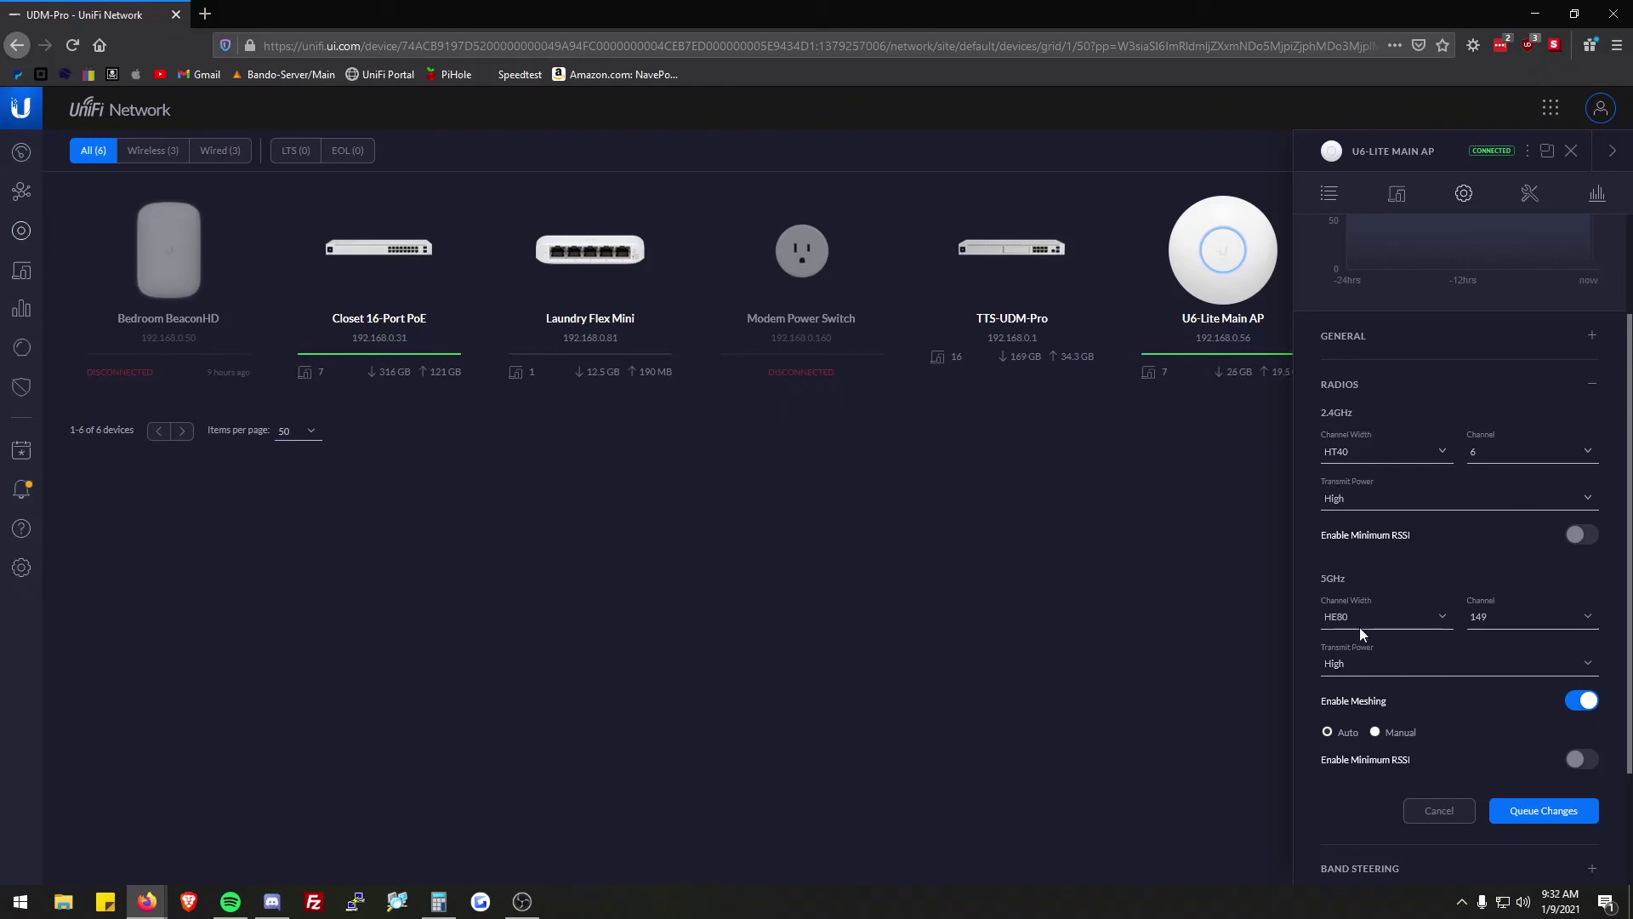
- Close the U6-Lite Main AP's details panel to reveal the six-device grid
{"action": "scroll", "coordinate": [1355, 686], "scroll_direction": "up", "scroll_amount": 2}
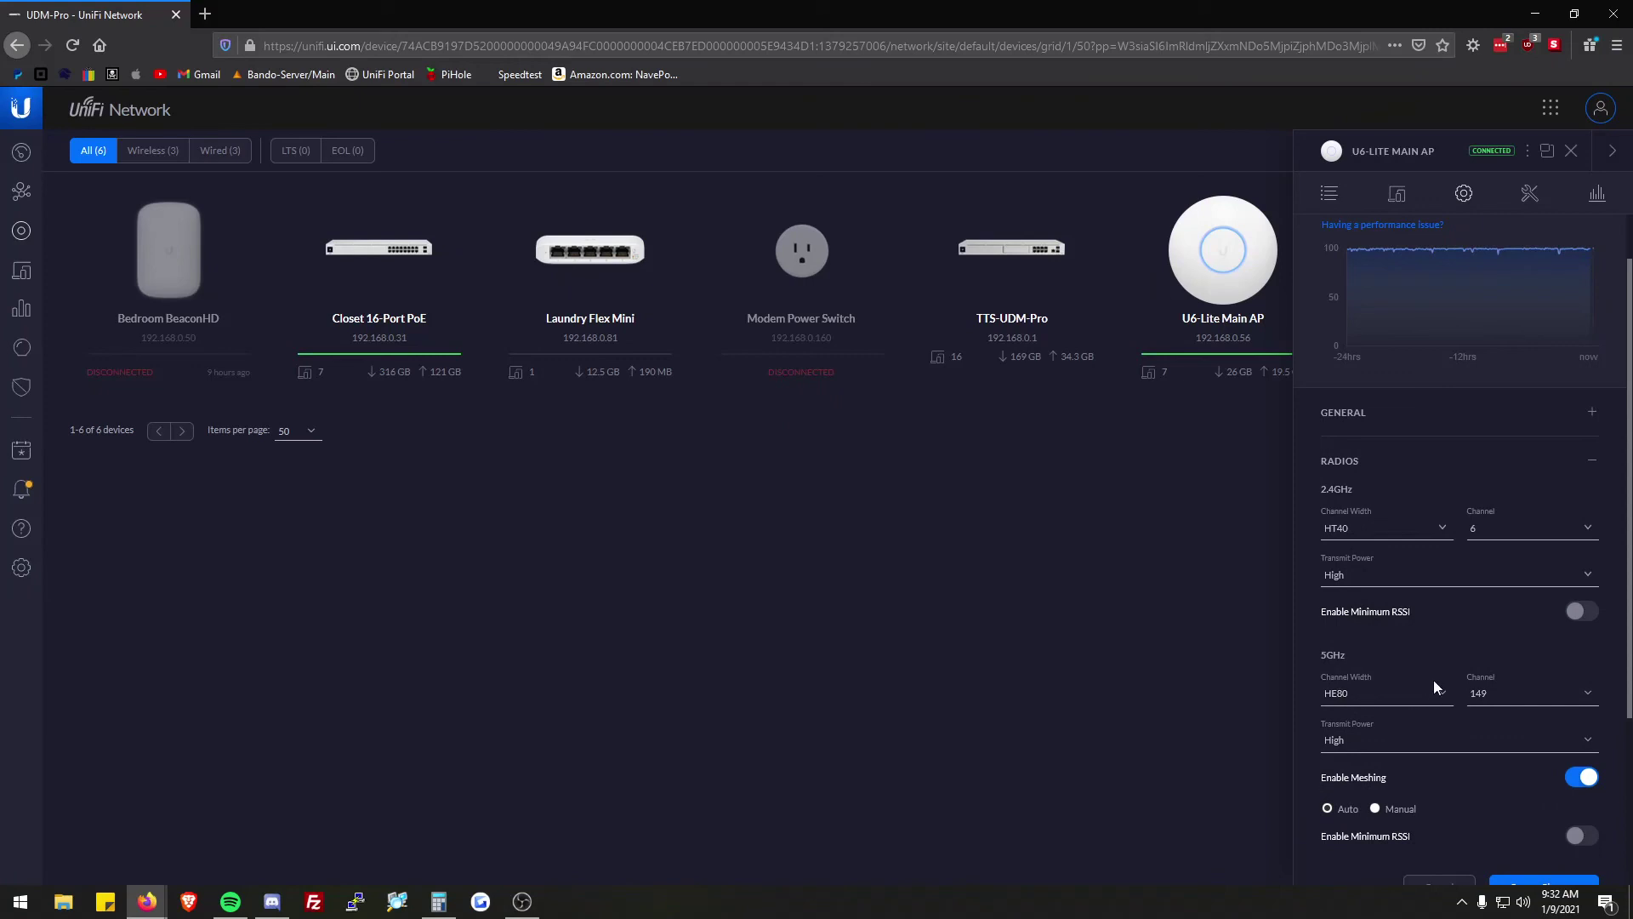
{"action": "scroll", "coordinate": [1435, 685], "scroll_direction": "down", "scroll_amount": 3}
{"action": "scroll", "coordinate": [1508, 471], "scroll_direction": "up", "scroll_amount": 3}
{"action": "left_click", "coordinate": [1613, 153]}
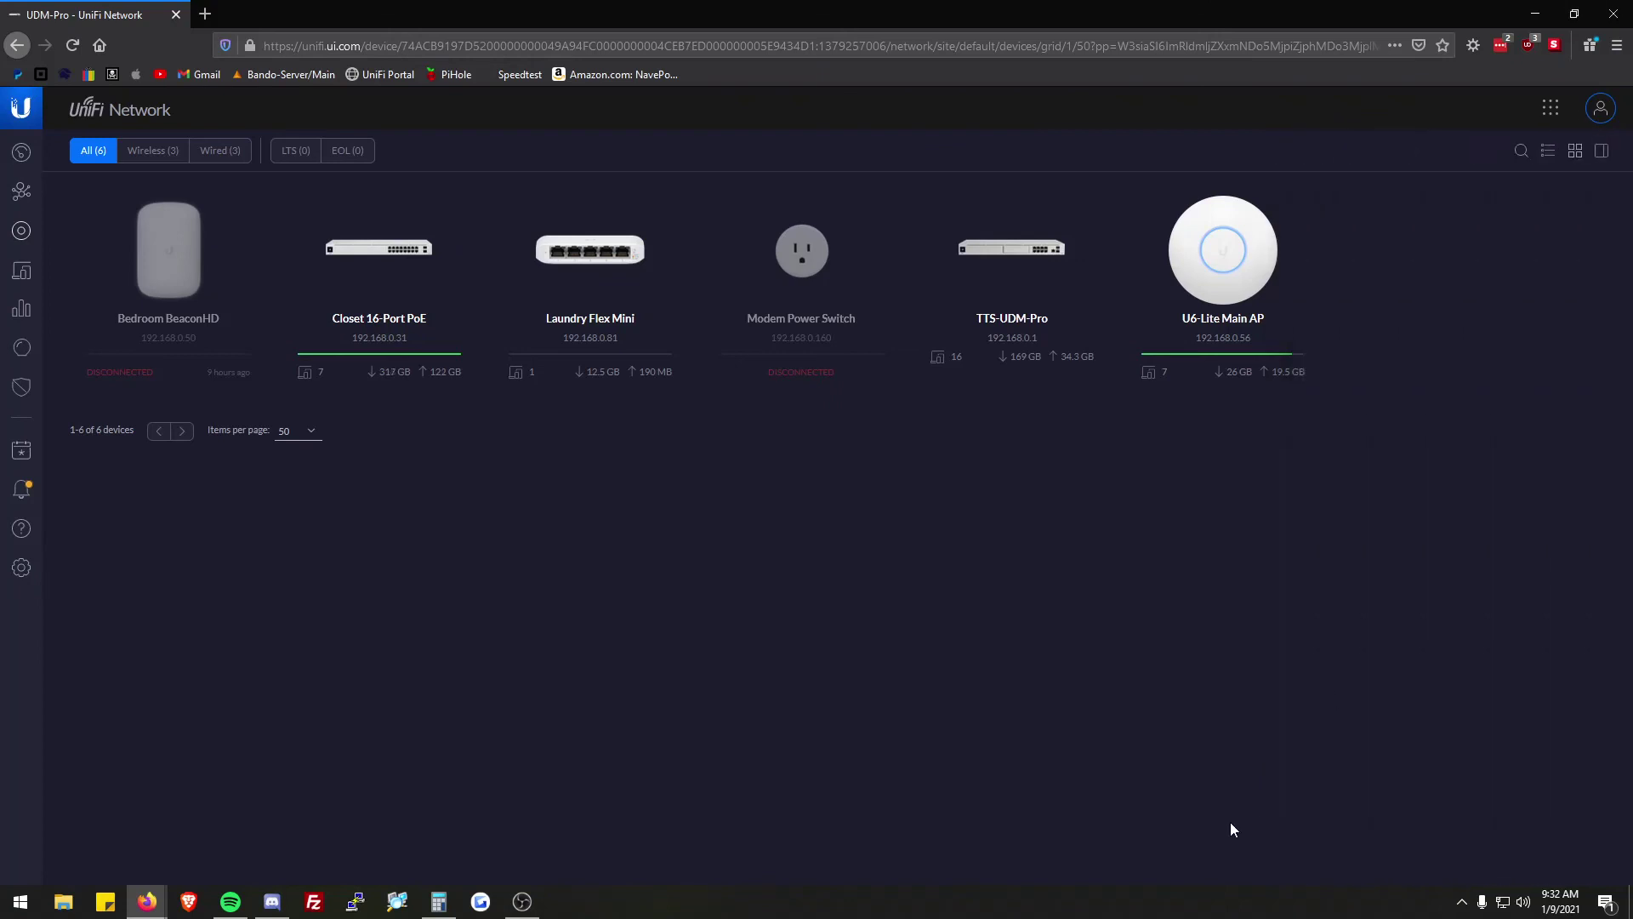